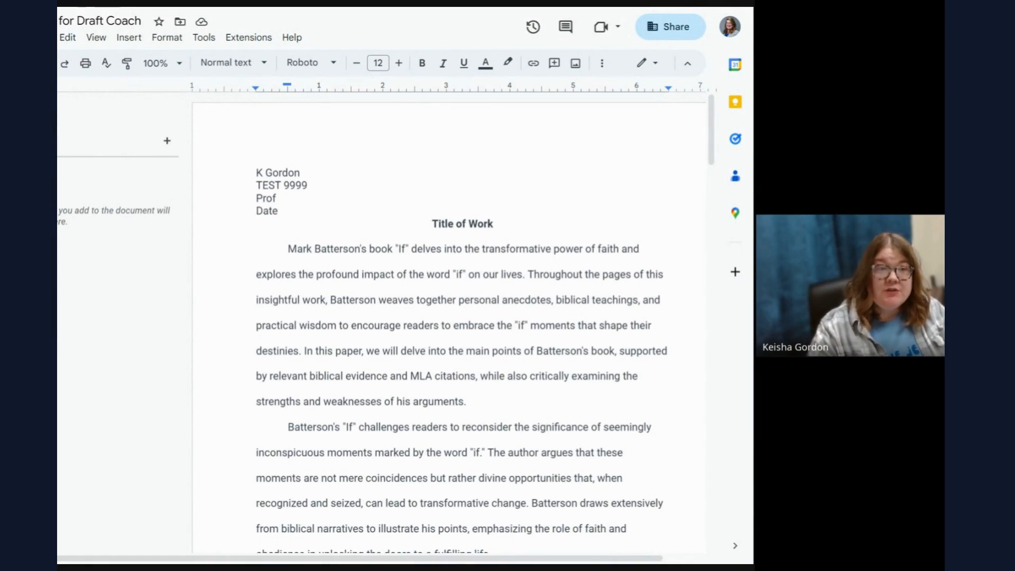
# Hide the document outline and look through the draft paper from its heading to the Works Cited page
pyautogui.click(58, 113)
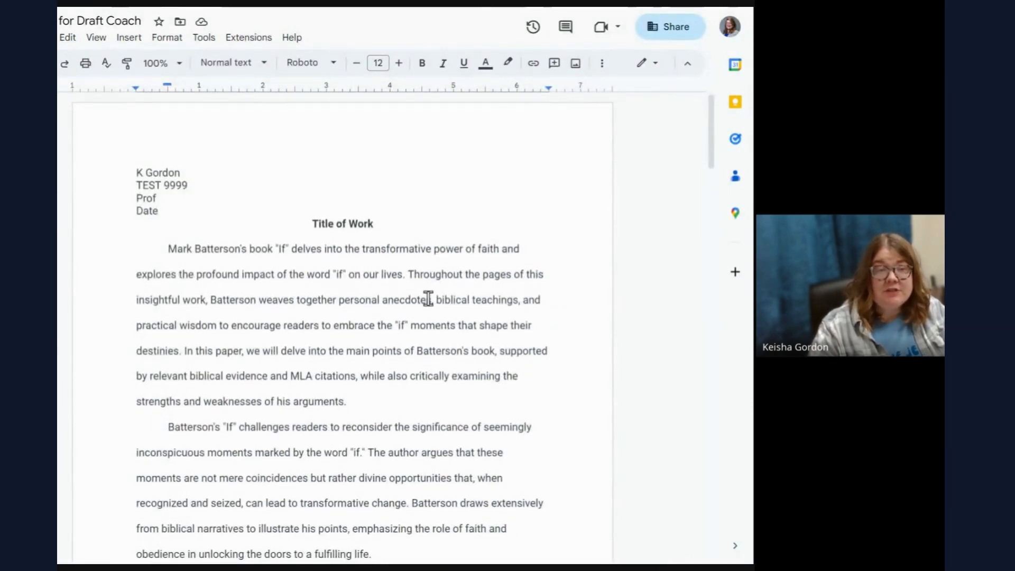
pyautogui.scroll(-15, 428, 299)
pyautogui.scroll(8, 428, 298)
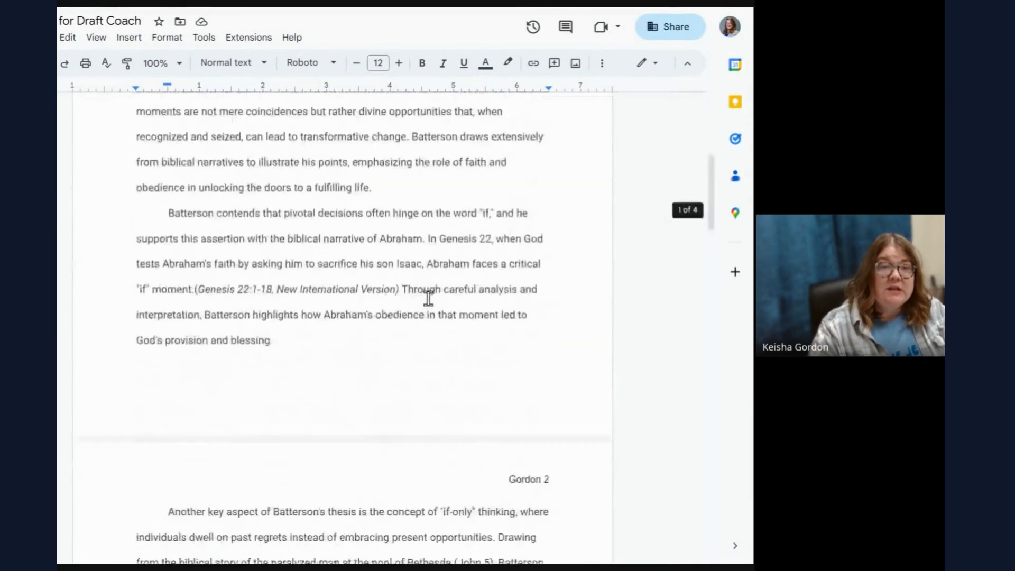
pyautogui.scroll(7, 428, 299)
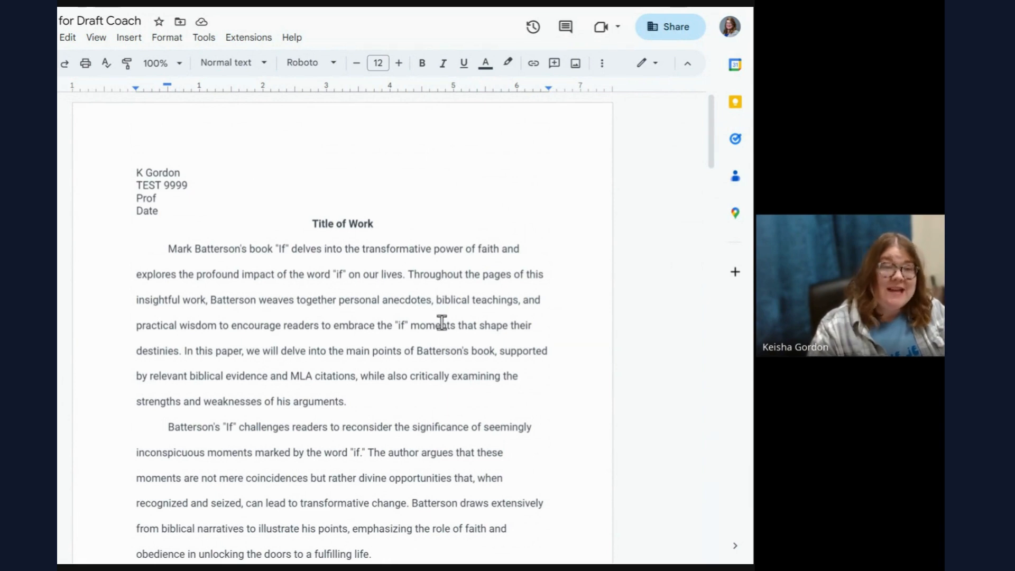
pyautogui.scroll(-8, 442, 321)
pyautogui.scroll(8, 442, 322)
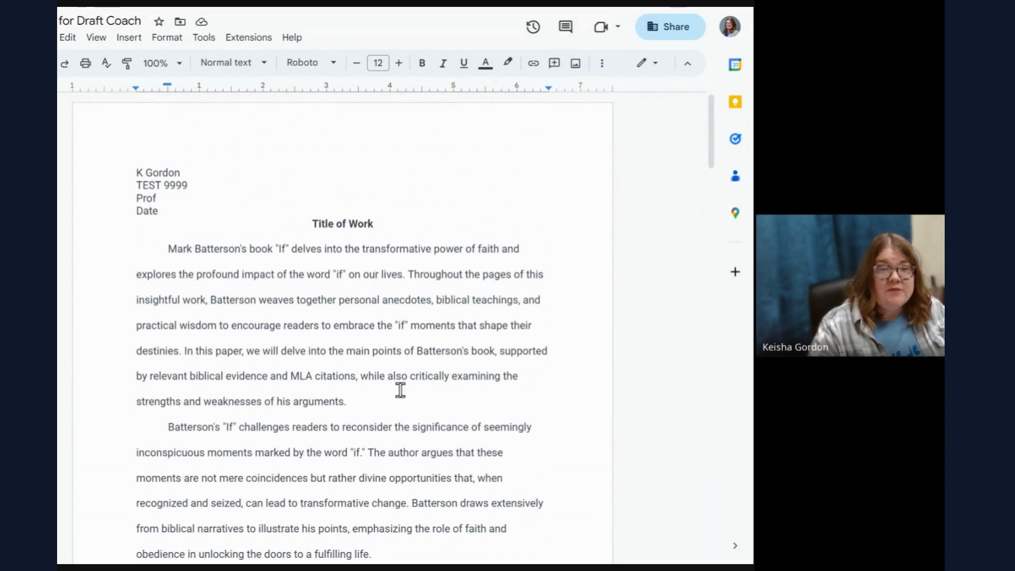
pyautogui.scroll(-15, 400, 389)
pyautogui.scroll(15, 400, 390)
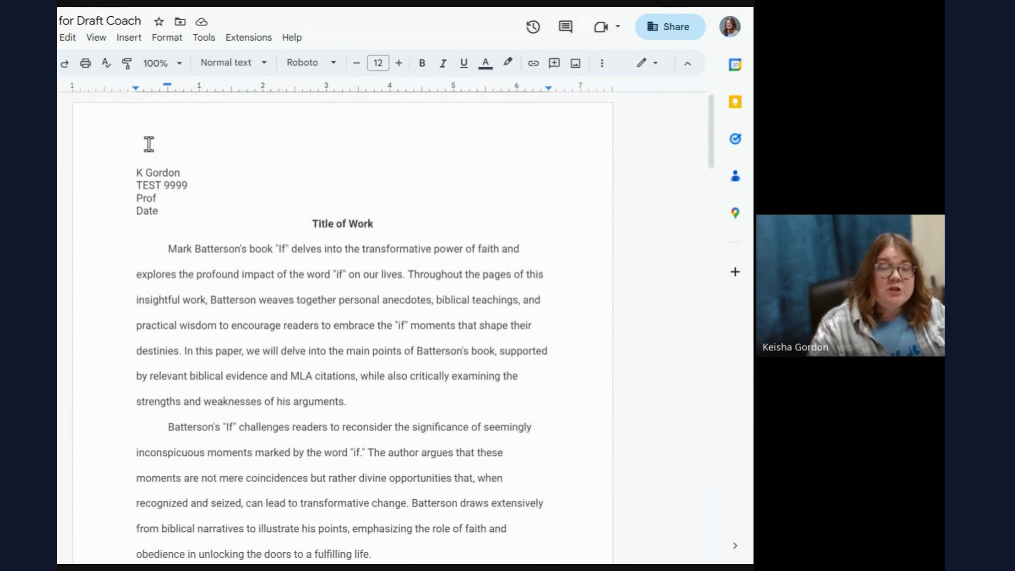
pyautogui.scroll(-12, 249, 297)
pyautogui.scroll(-10, 253, 305)
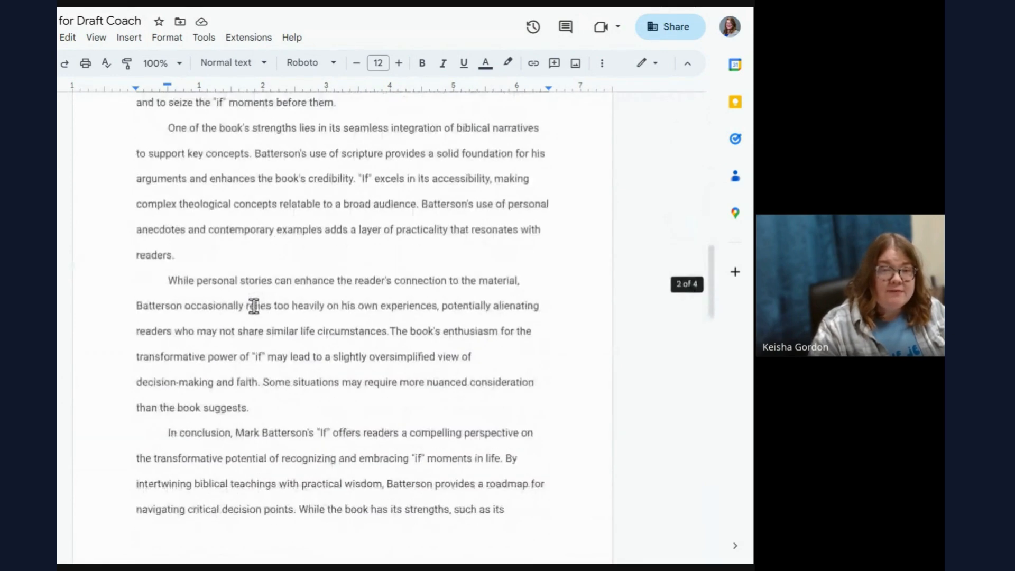
pyautogui.scroll(-10, 255, 306)
pyautogui.scroll(-7, 254, 306)
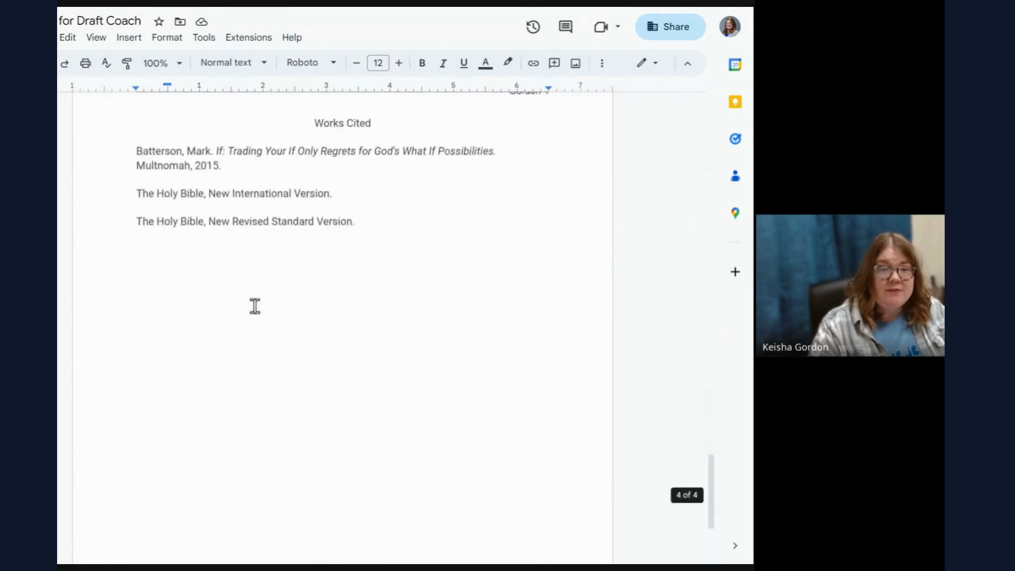
pyautogui.scroll(20, 255, 306)
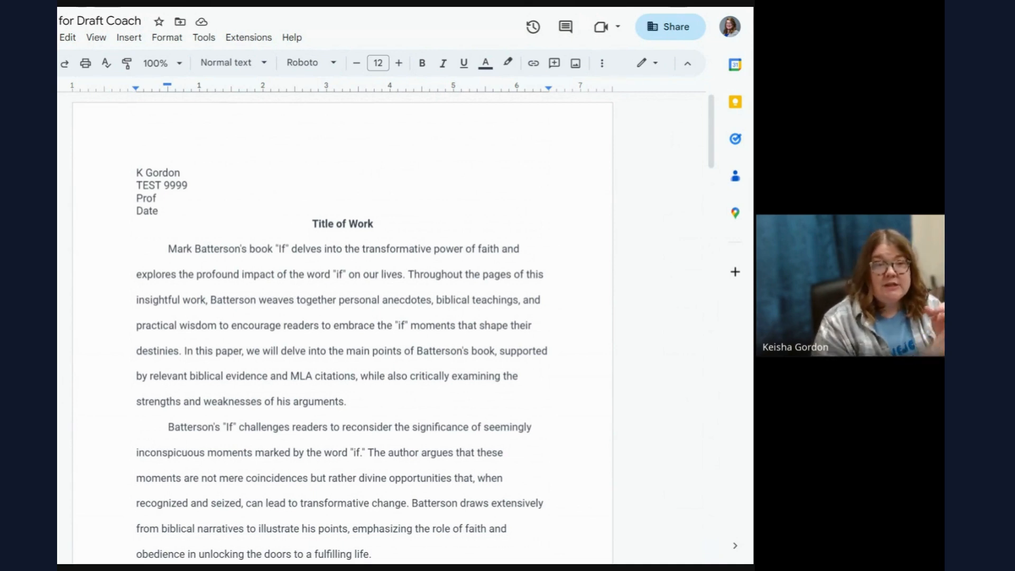
# Open the Turnitin Draft Coach extension for the draft paper
pyautogui.click(198, 43)
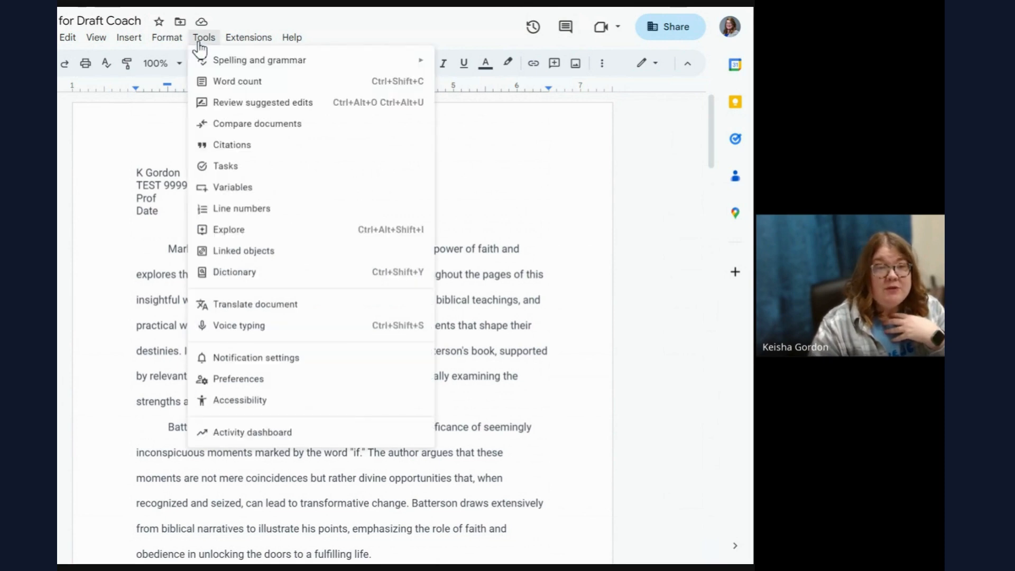
pyautogui.click(201, 42)
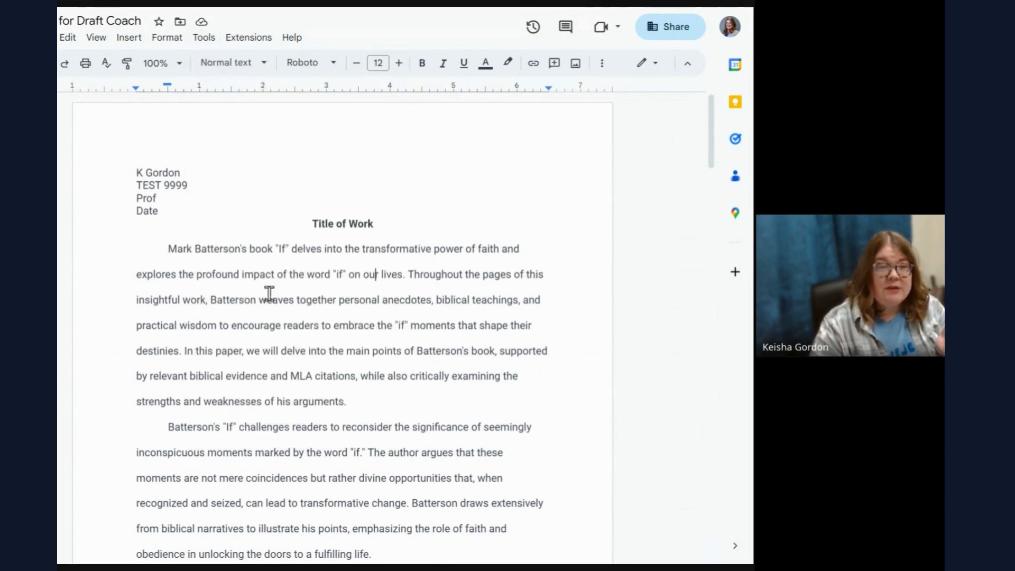
pyautogui.click(253, 43)
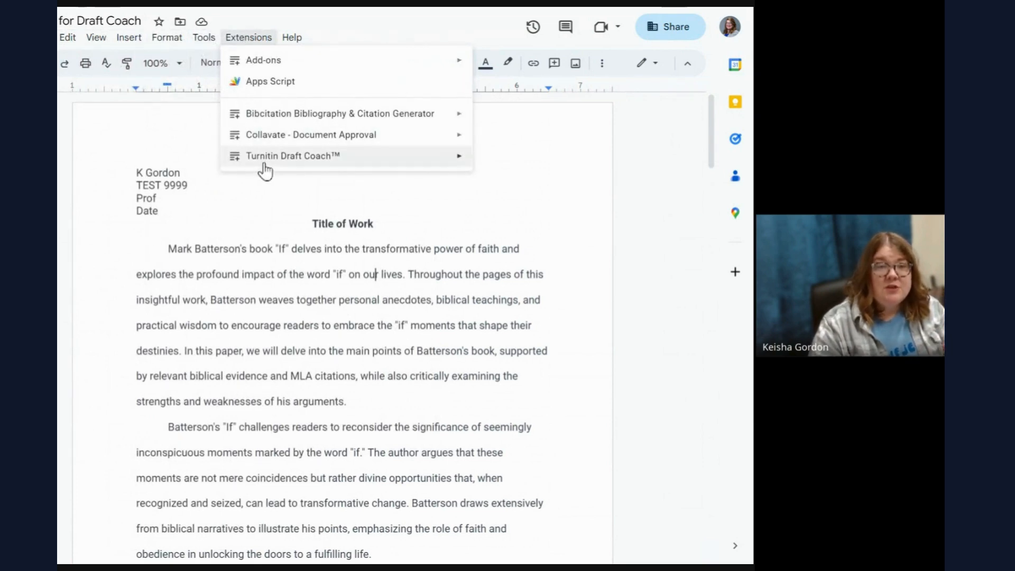
pyautogui.moveTo(245, 168)
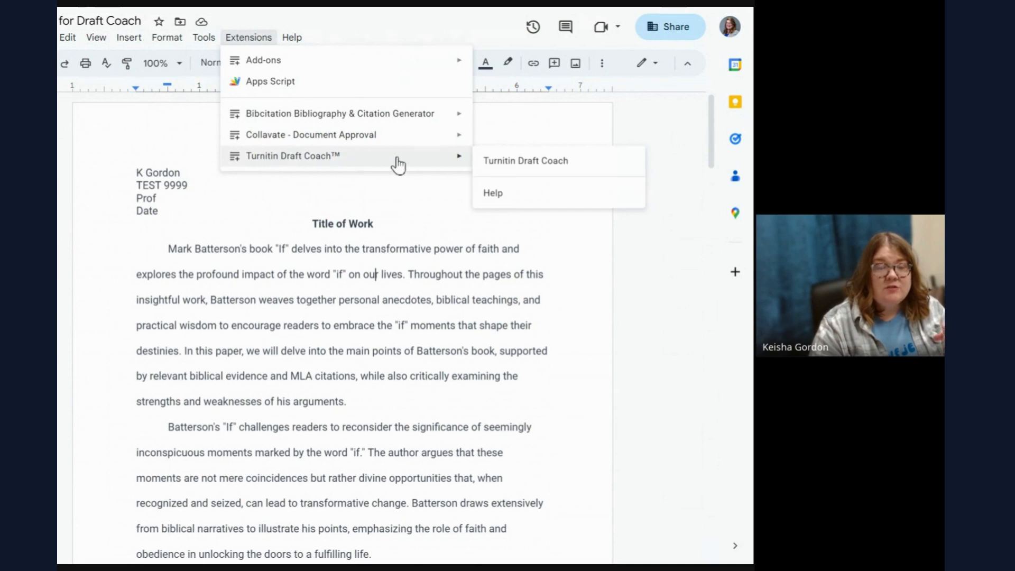
pyautogui.click(494, 163)
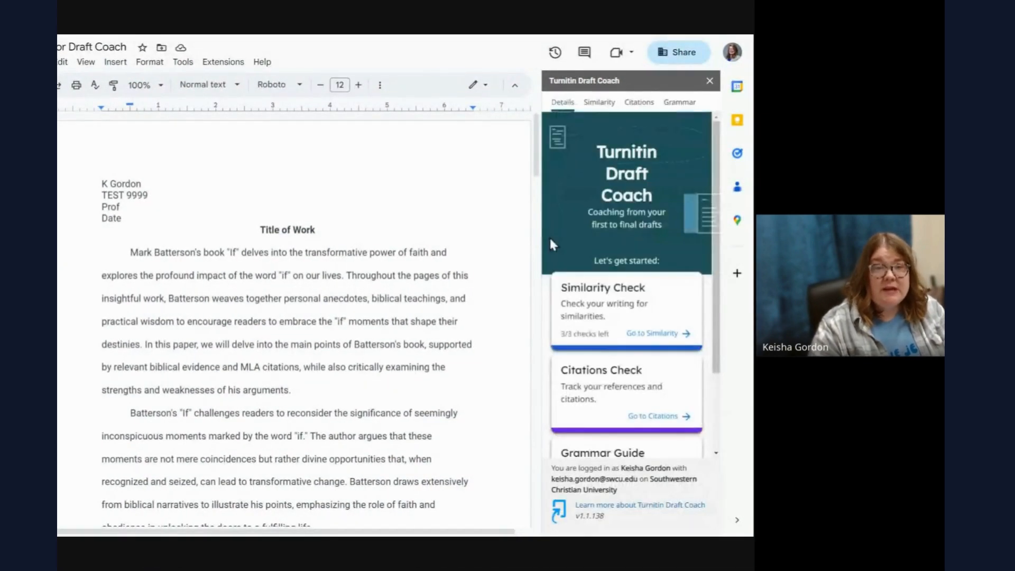
# Review the Similarity Check, Citations Check and Grammar Guide options in Draft Coach, including the number of similarity checks left
pyautogui.scroll(-10, 490, 248)
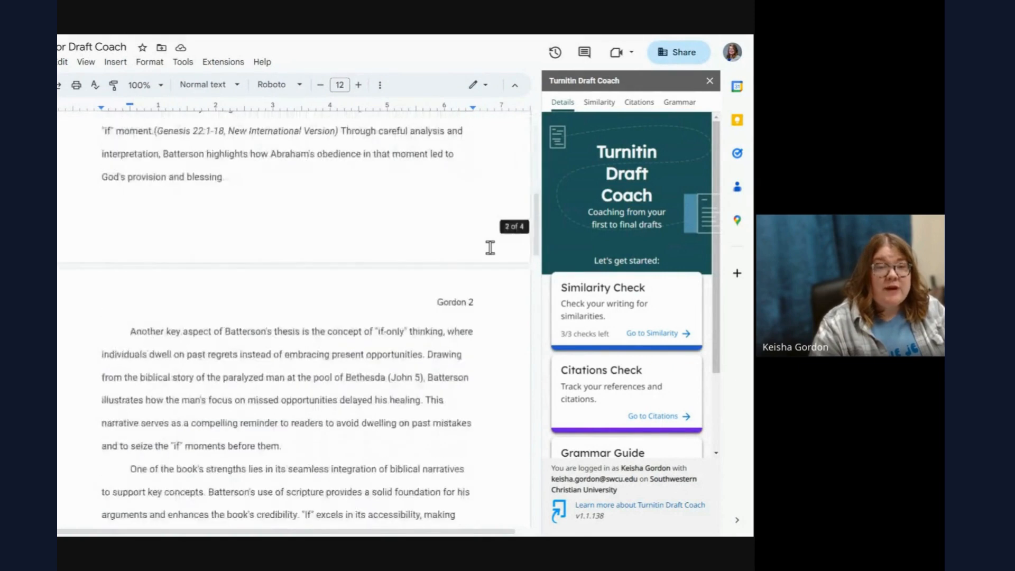
pyautogui.scroll(10, 490, 248)
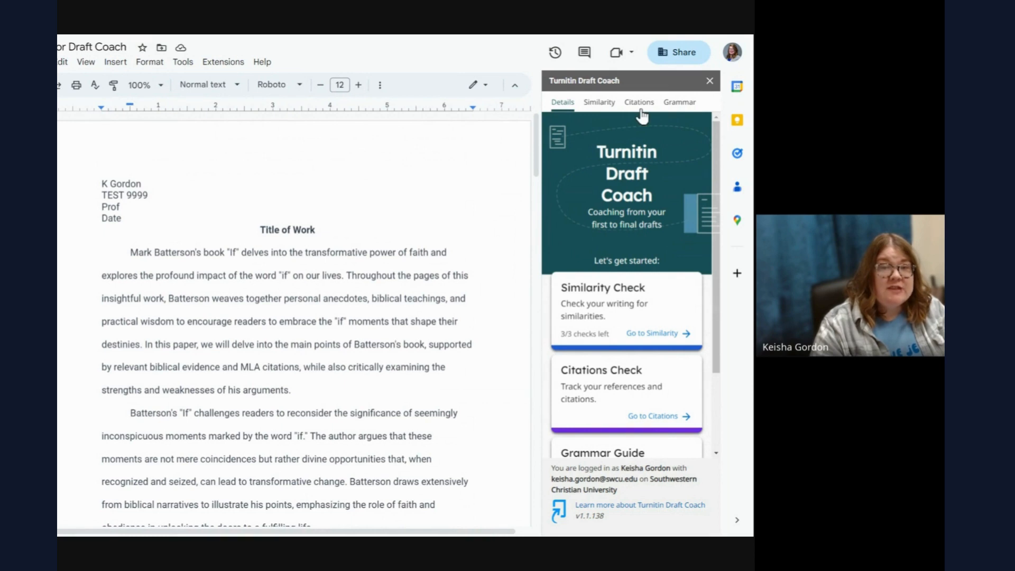
pyautogui.scroll(-2, 651, 238)
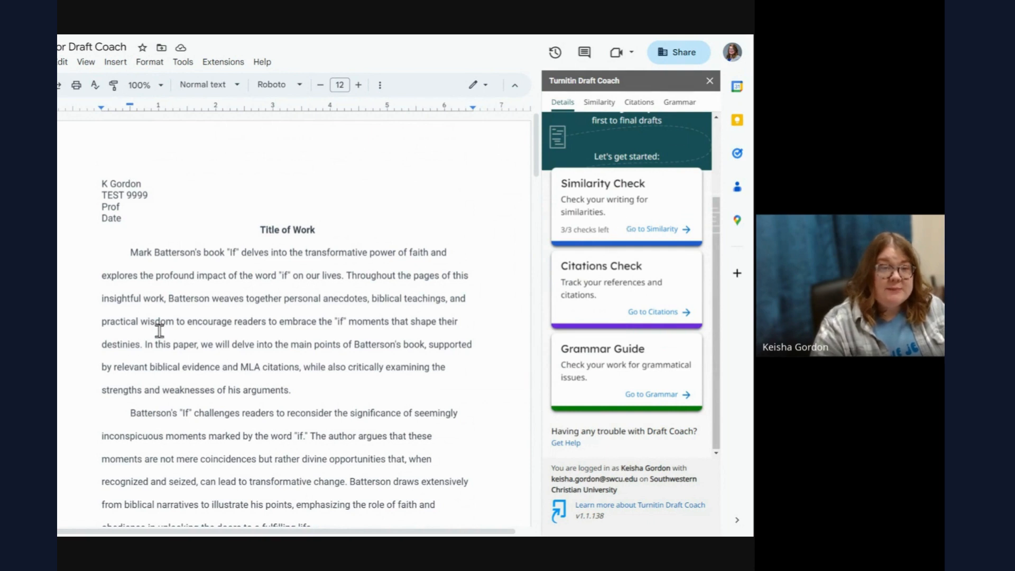
pyautogui.scroll(-3, 159, 330)
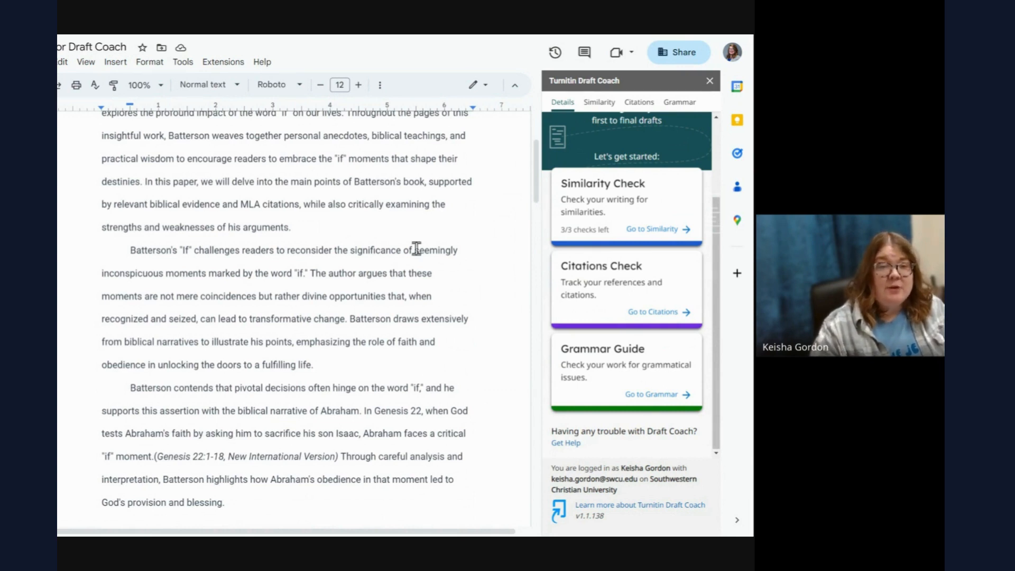
pyautogui.scroll(2, 612, 185)
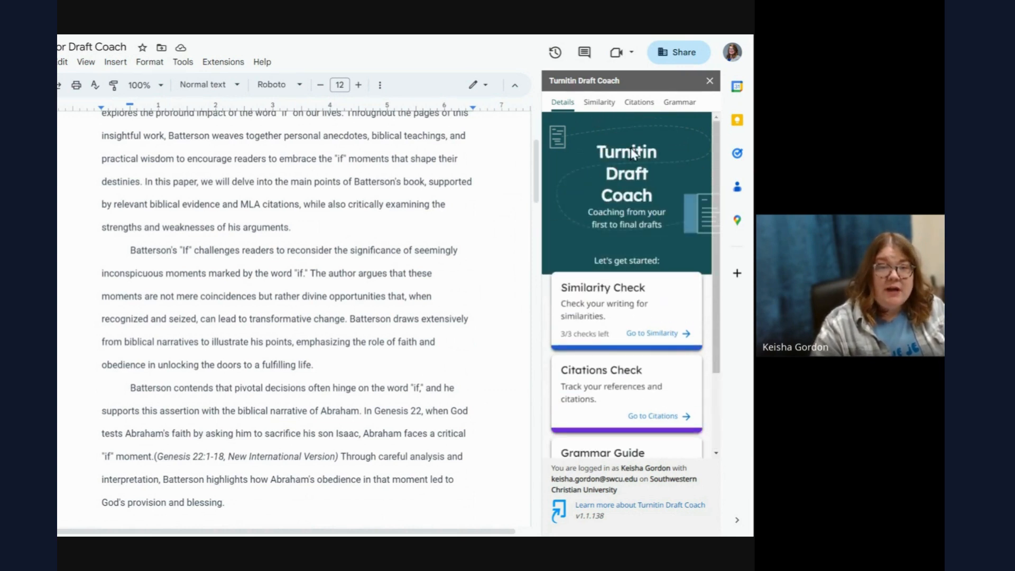
pyautogui.scroll(-3, 444, 290)
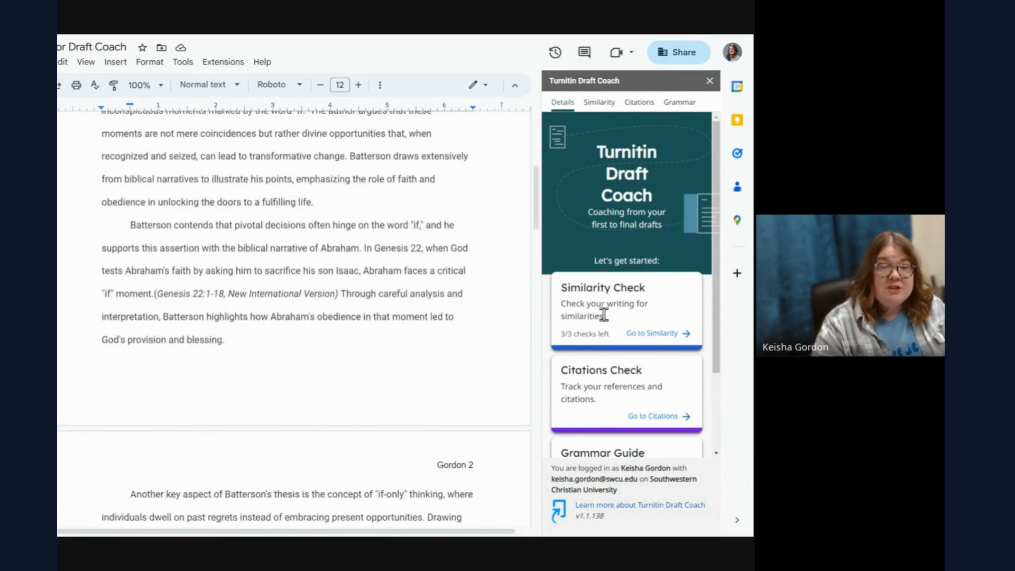
pyautogui.scroll(-2, 611, 376)
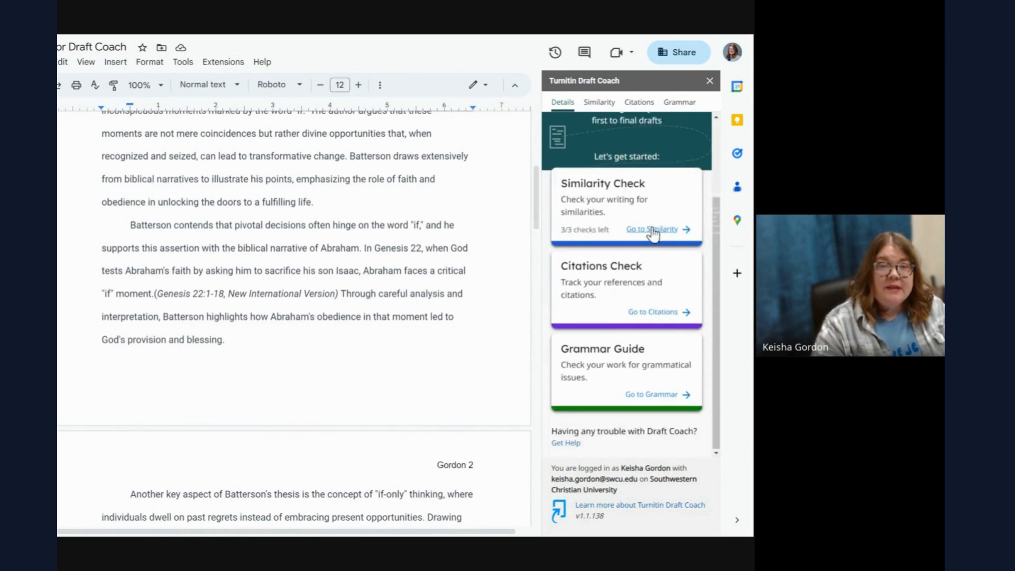
pyautogui.moveTo(562, 231); pyautogui.dragTo(595, 231)
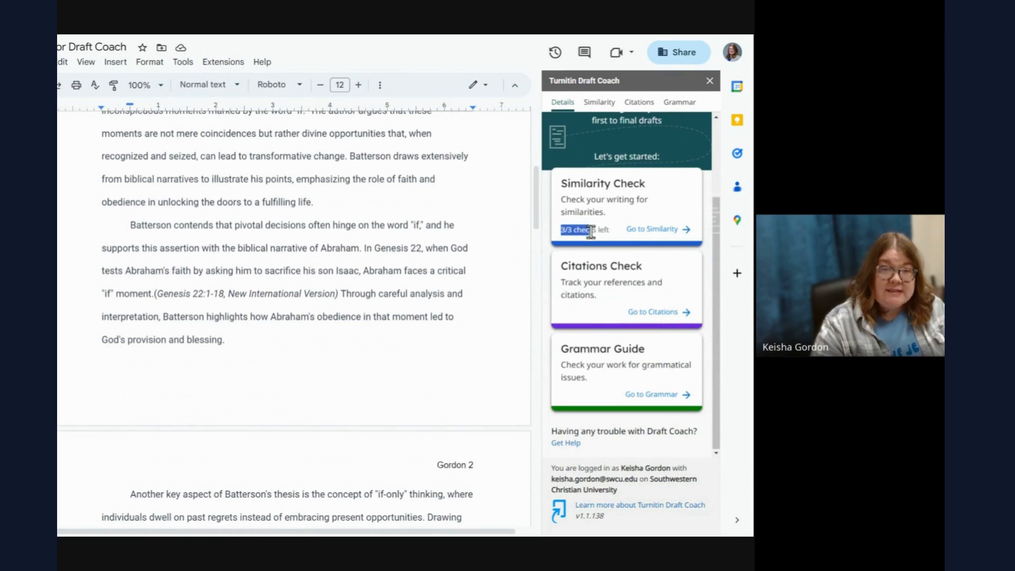
# Run a Turnitin similarity check on the paper and confirm using one of the available checks
pyautogui.click(631, 229)
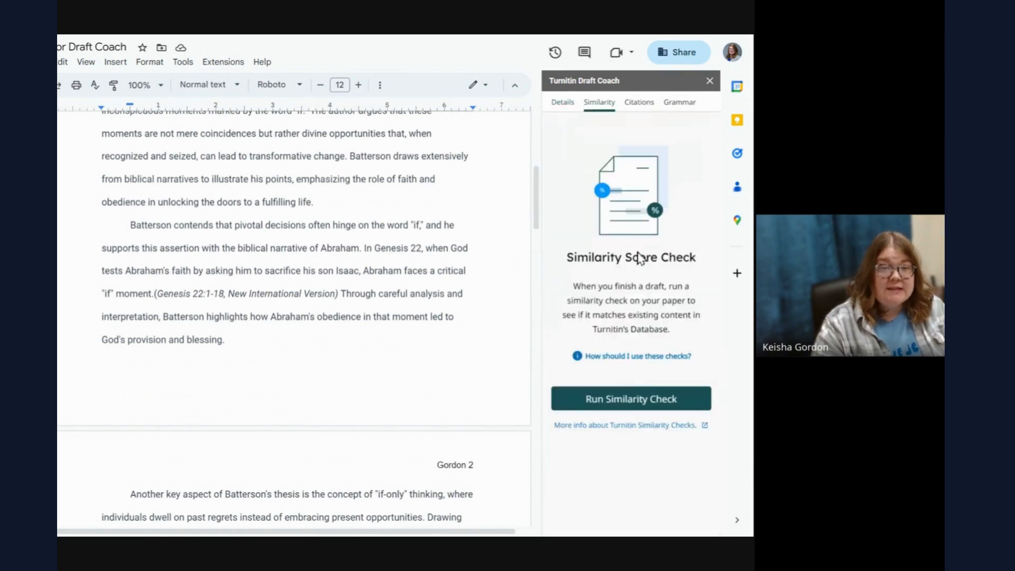
pyautogui.scroll(6, 367, 239)
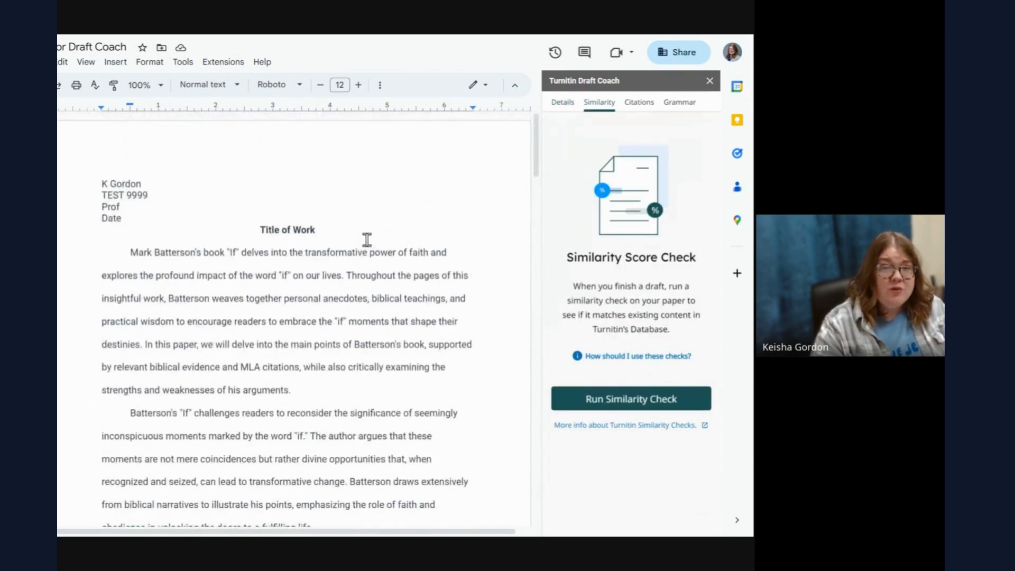
pyautogui.scroll(-15, 366, 239)
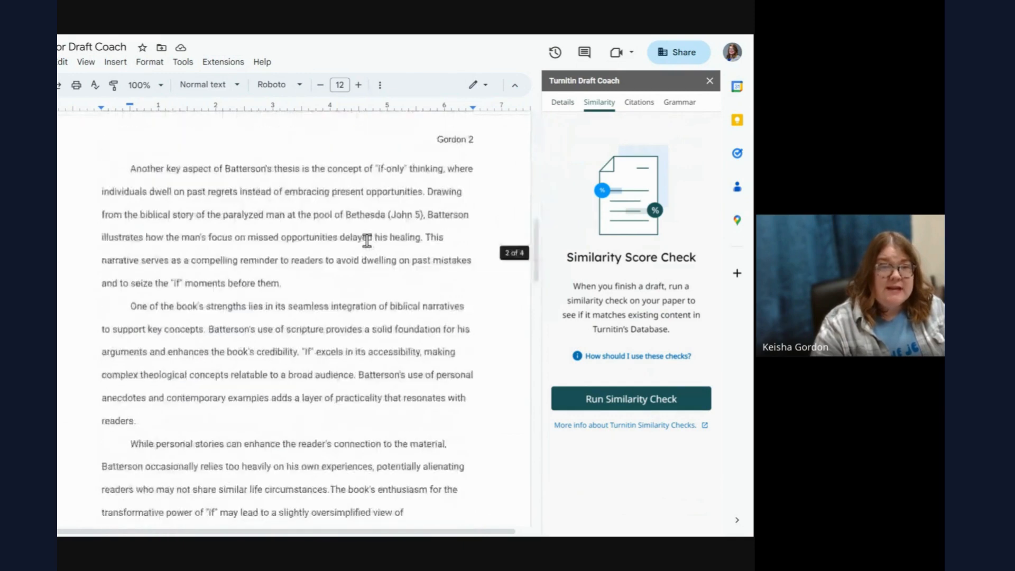
pyautogui.scroll(15, 367, 239)
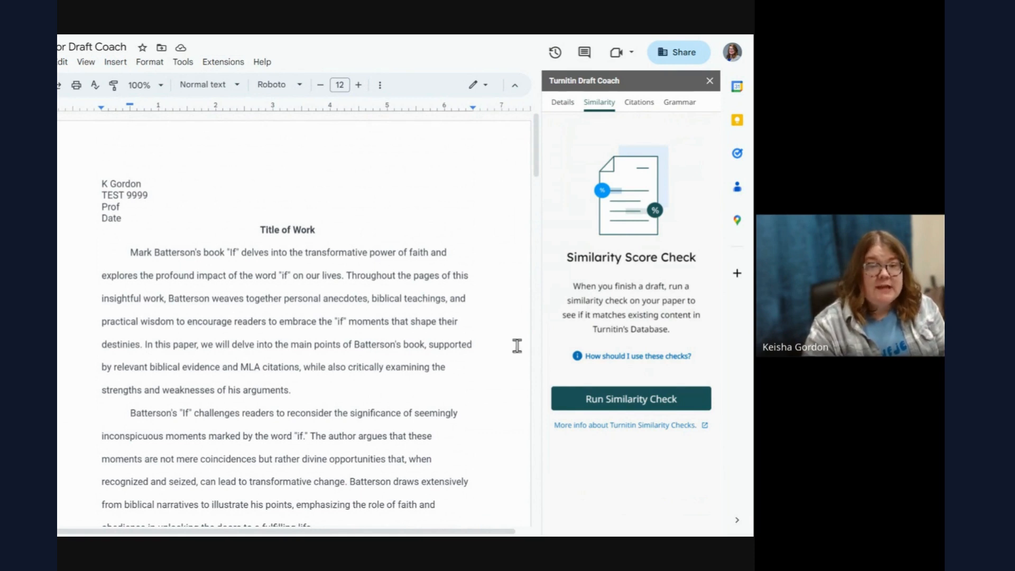
pyautogui.click(593, 403)
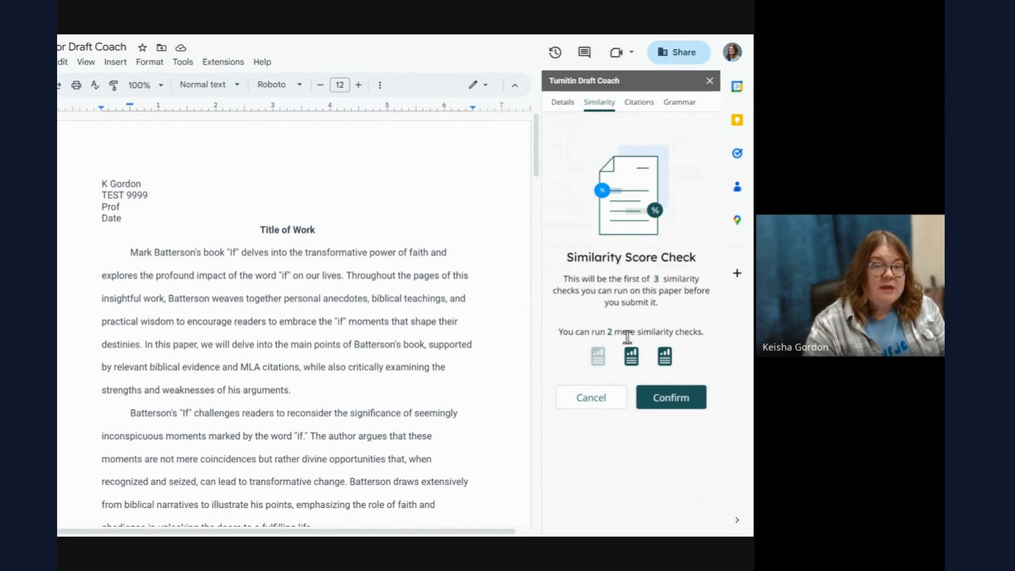
pyautogui.click(676, 398)
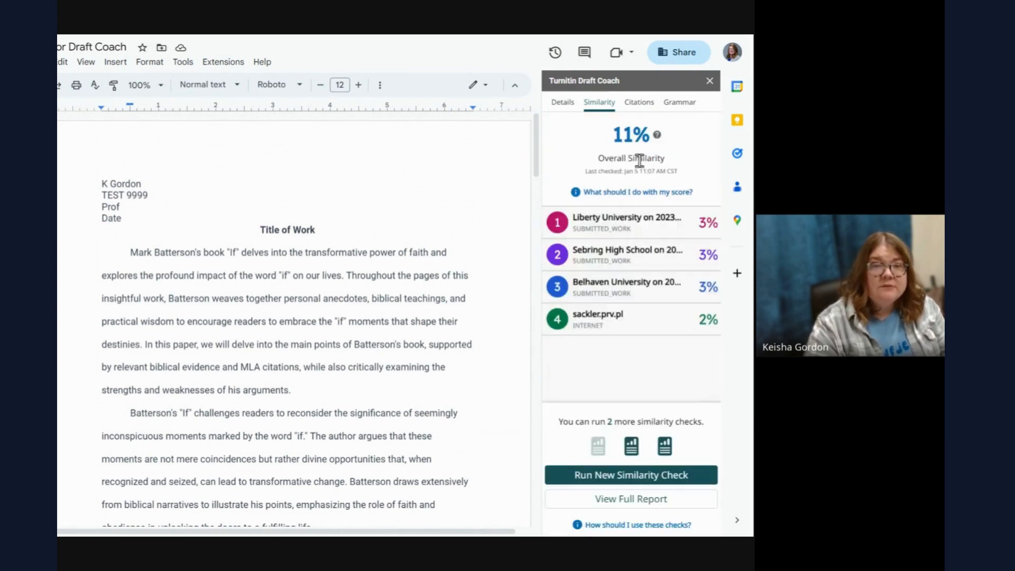
# Examine the overall similarity score and the passages in the paper matched to the Liberty University source
pyautogui.moveTo(611, 132); pyautogui.dragTo(652, 138)
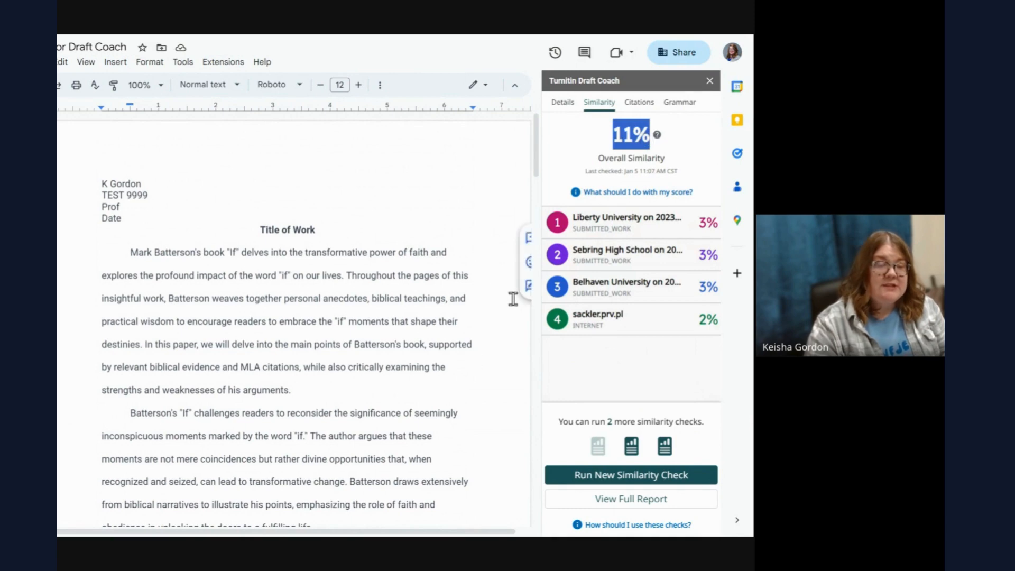
pyautogui.scroll(-20, 390, 302)
pyautogui.scroll(15, 392, 309)
pyautogui.scroll(5, 392, 308)
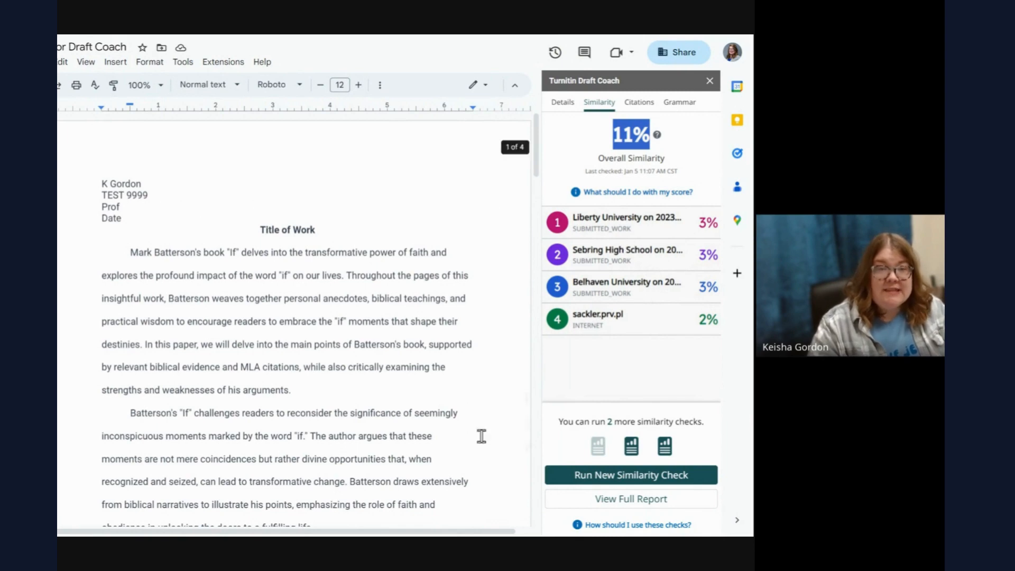
pyautogui.click(616, 230)
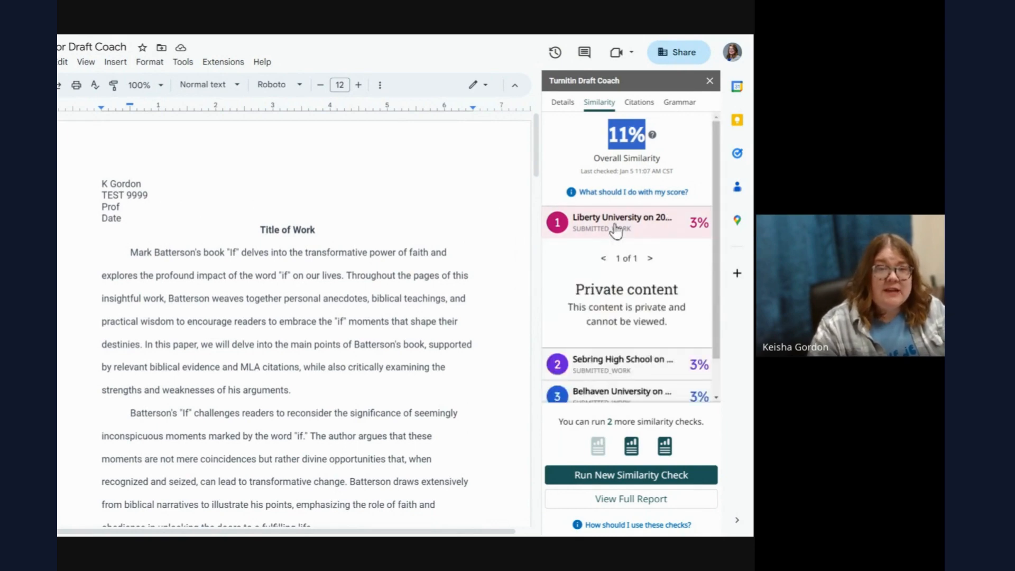
pyautogui.scroll(-3, 301, 421)
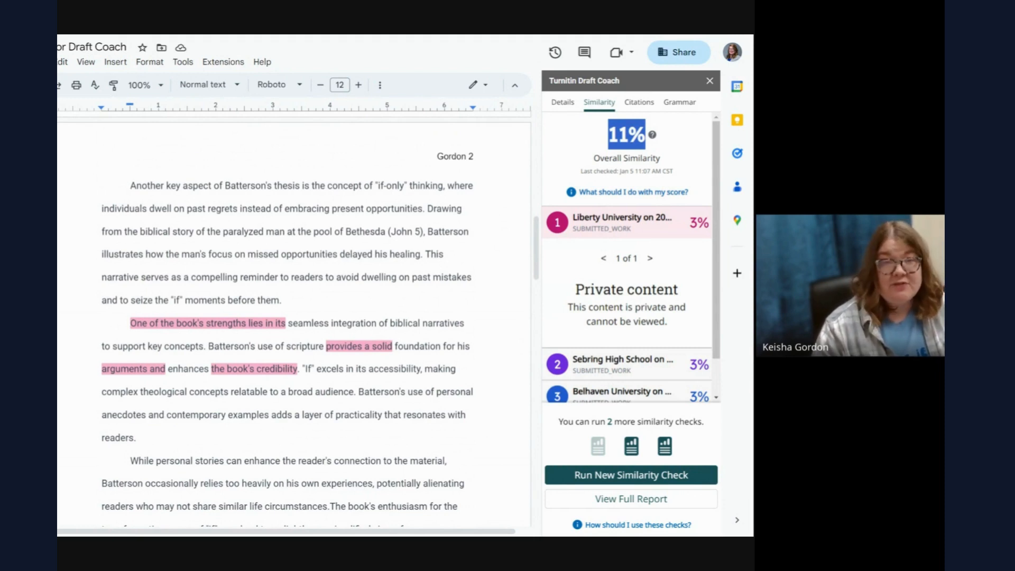
# Expand the Sebring High School match and examine its highlighted text on the Works Cited page
pyautogui.click(654, 234)
pyautogui.click(655, 263)
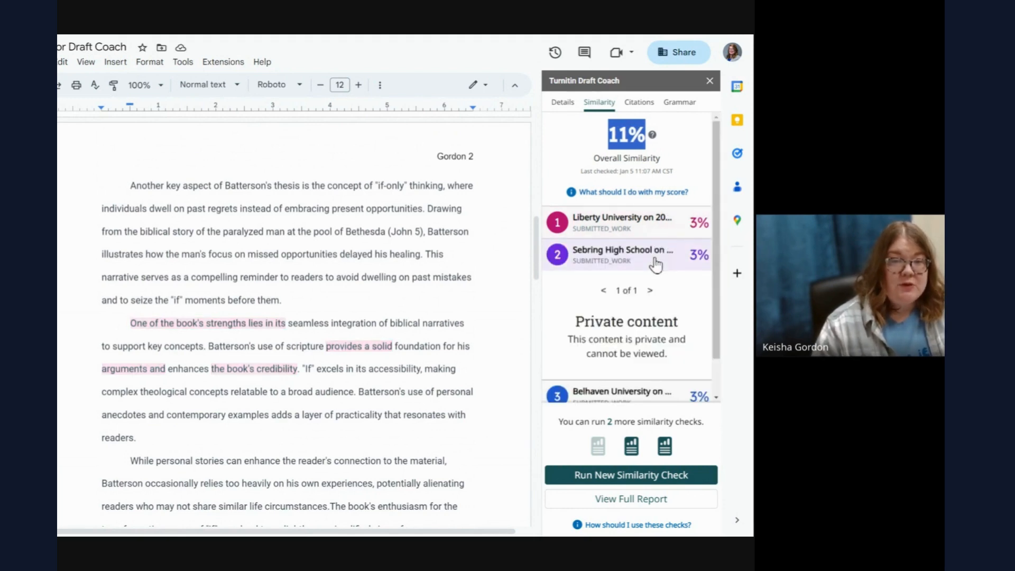
pyautogui.scroll(-3, 370, 199)
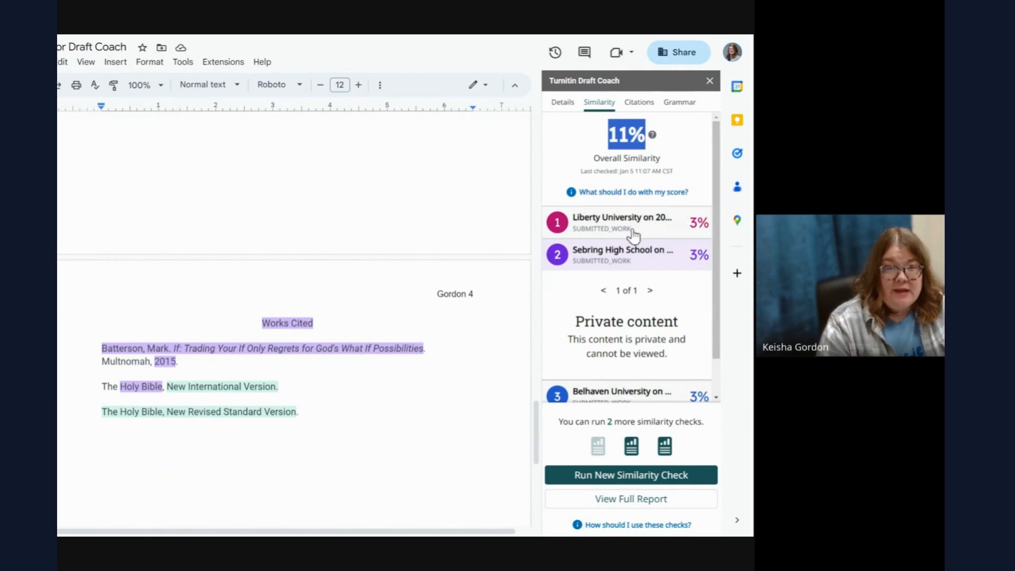
# Expand the Belhaven University match and select the Genesis 22:1-18 in-text citation following its highlighted passage
pyautogui.click(622, 254)
pyautogui.click(622, 289)
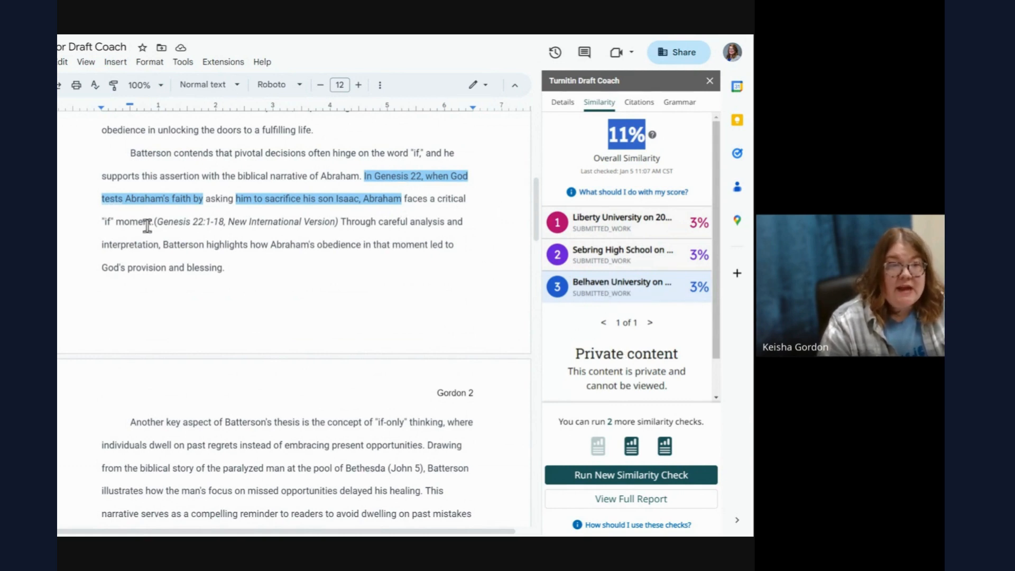
pyautogui.moveTo(153, 222); pyautogui.dragTo(339, 221)
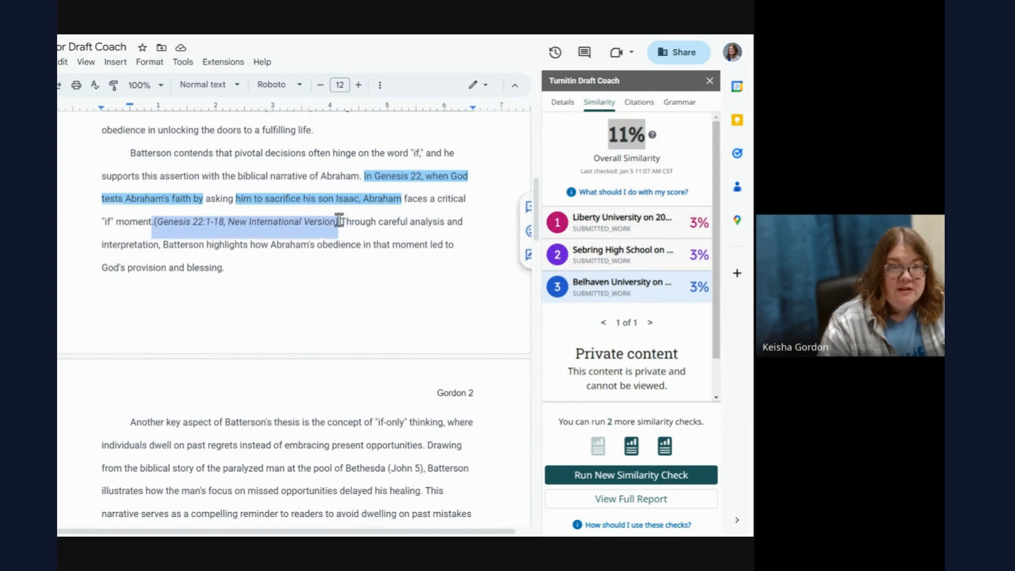
# Select the verse numbers in the Genesis in-text citation and collapse the Belhaven University match
pyautogui.click(298, 230)
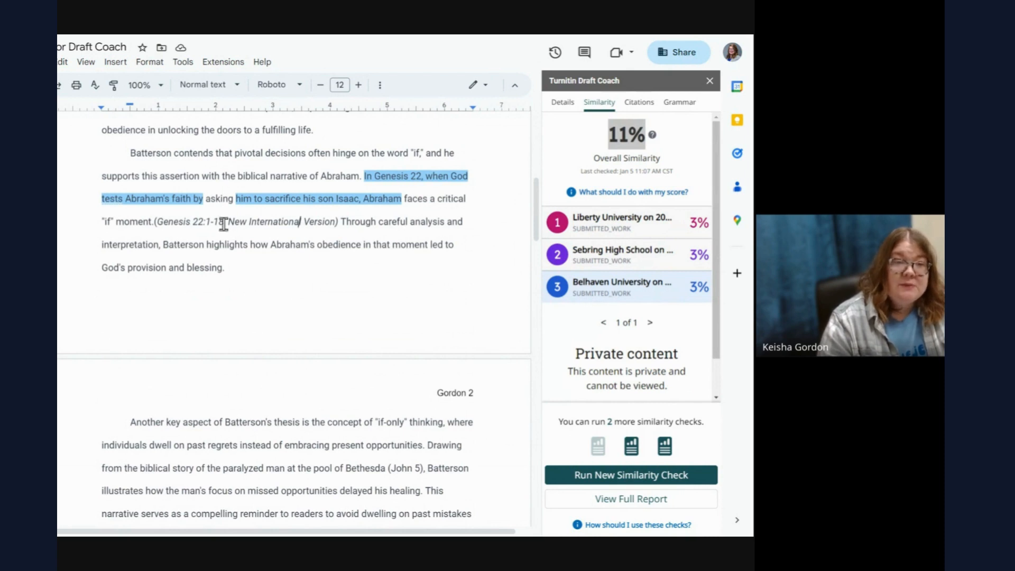
pyautogui.moveTo(189, 223); pyautogui.dragTo(219, 223)
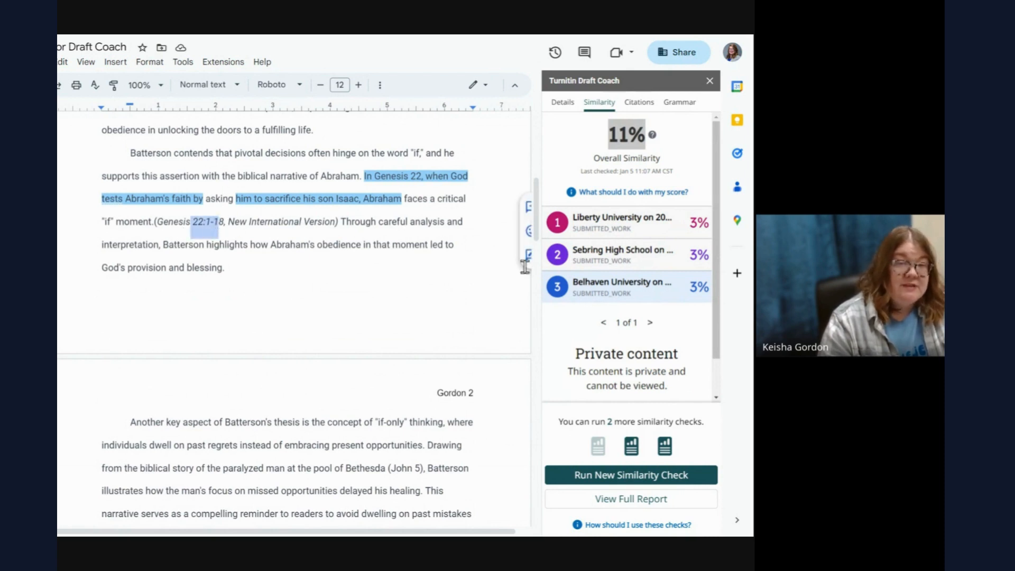
pyautogui.click(598, 296)
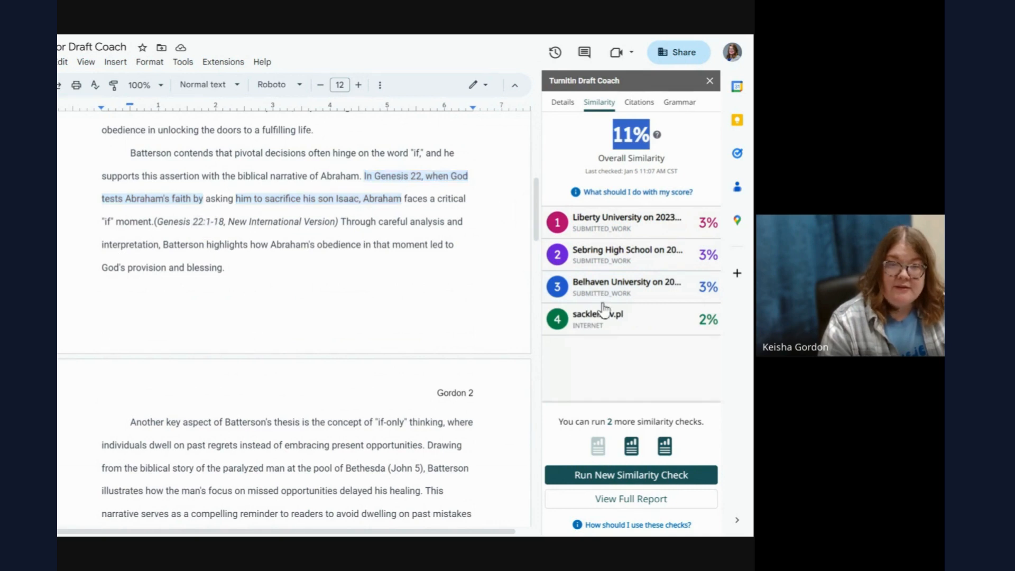
# Expand the sackler.prv.pl match, examine its highlighted text in the Works Cited entries, and collapse the match
pyautogui.click(603, 318)
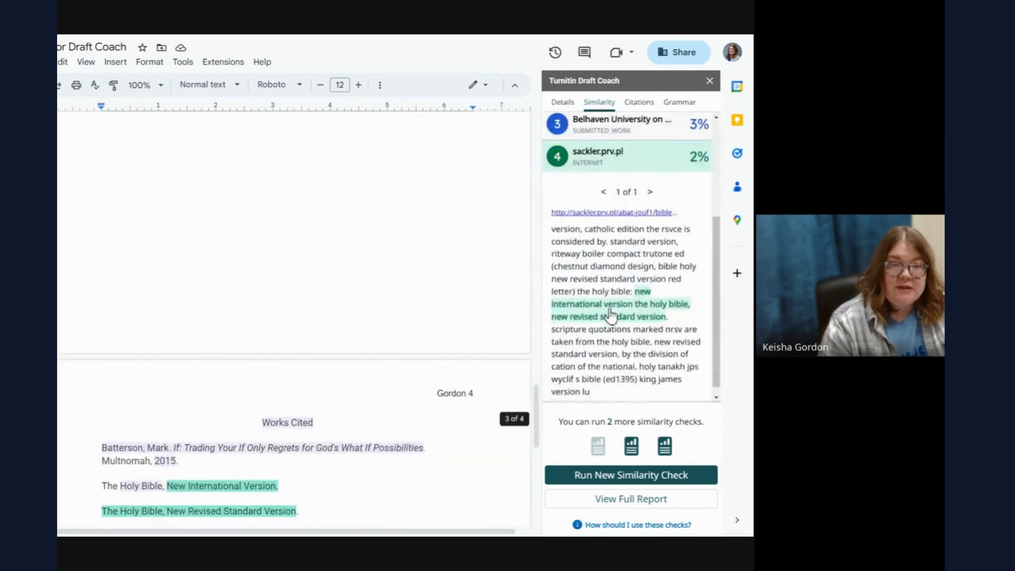
pyautogui.scroll(-3, 415, 322)
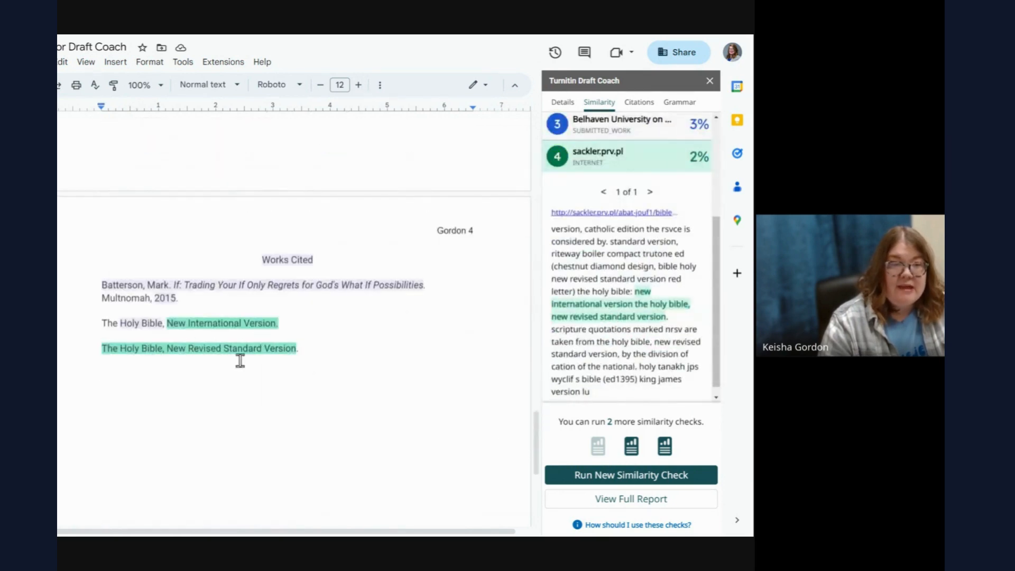
pyautogui.click(641, 165)
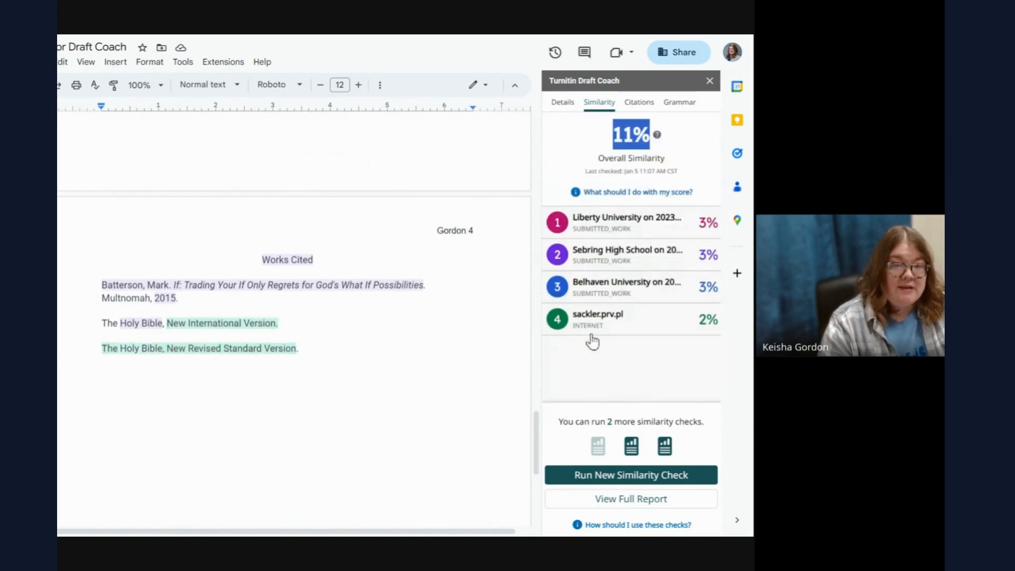
# Run a Turnitin citations check on the paper
pyautogui.scroll(3, 376, 341)
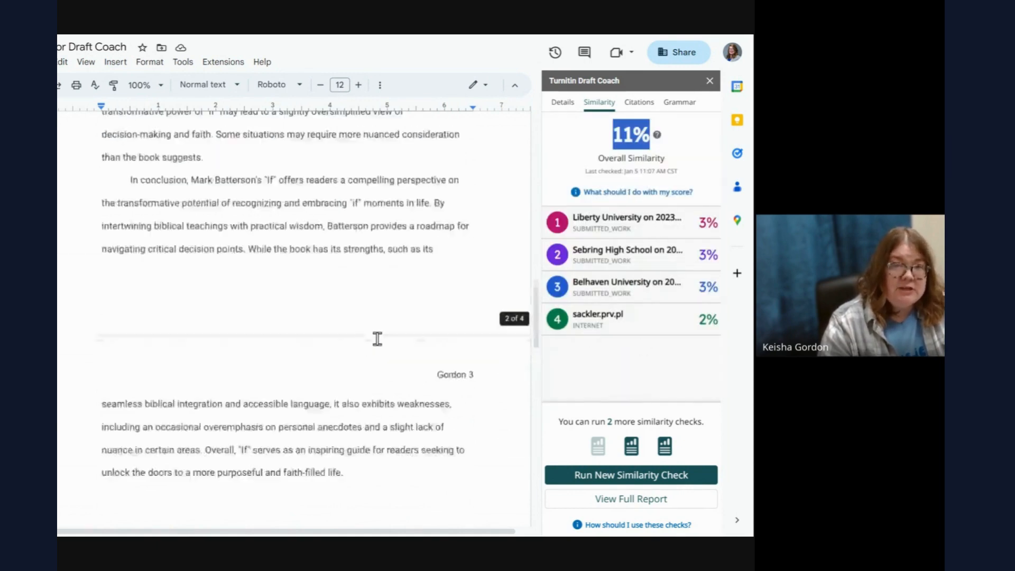
pyautogui.scroll(20, 377, 339)
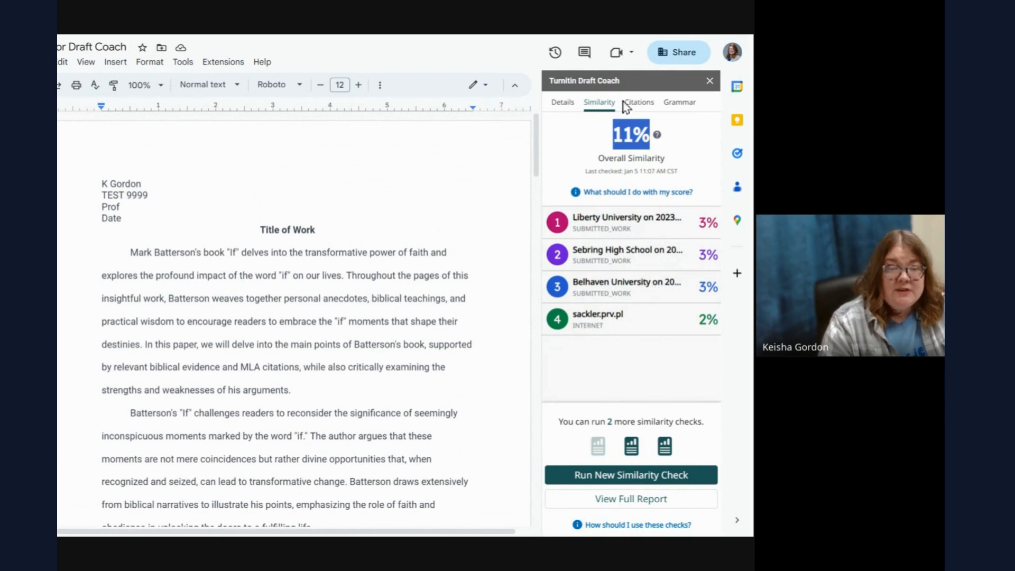
pyautogui.click(647, 112)
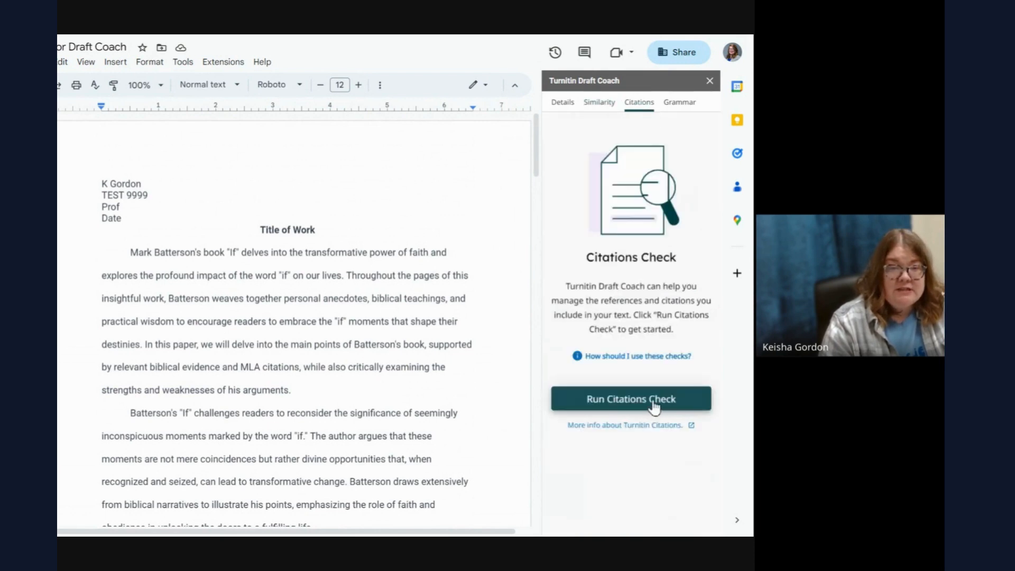
pyautogui.click(697, 400)
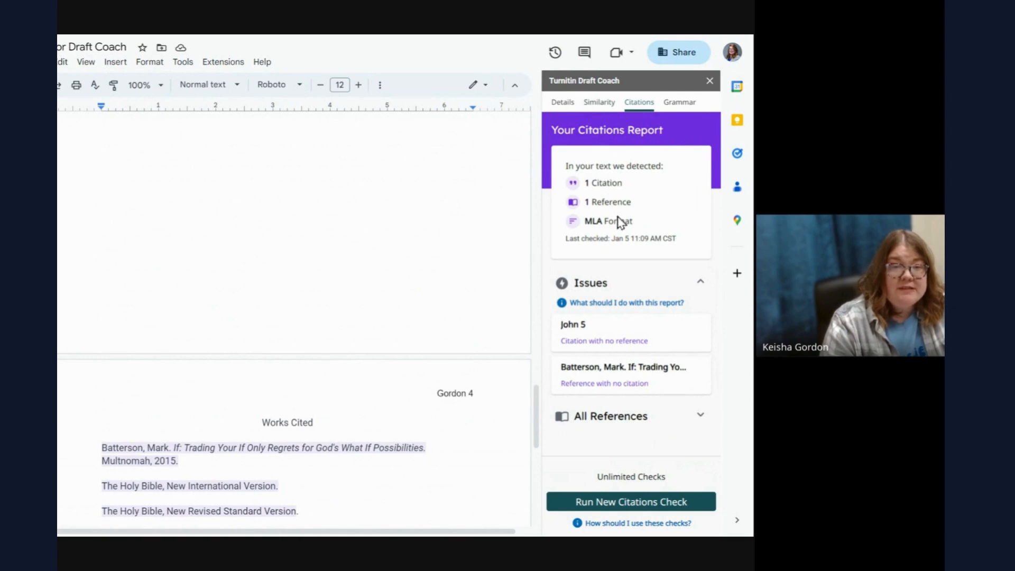
# Expand the John 5 citation issue and read its explanation about the missing reference
pyautogui.click(606, 338)
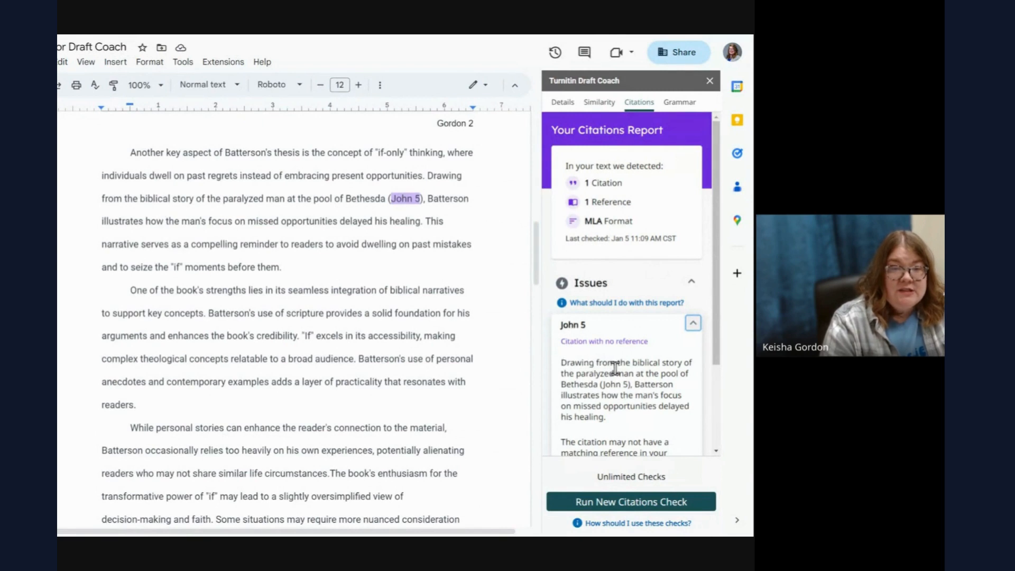
pyautogui.scroll(-1, 615, 368)
pyautogui.scroll(-2, 613, 367)
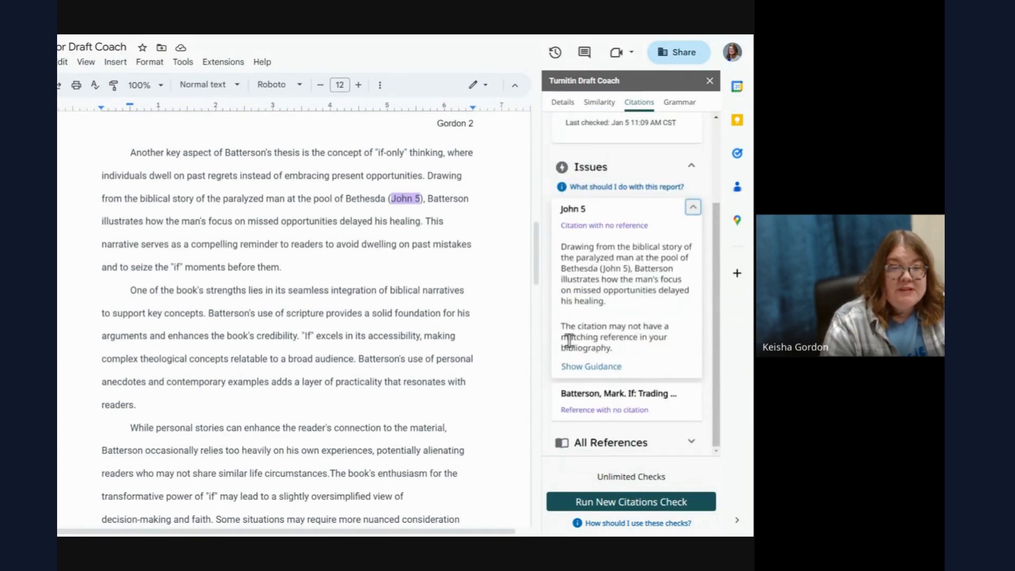
# Expand the Batterson reference issue and examine the corresponding book entry on the Works Cited page
pyautogui.click(660, 407)
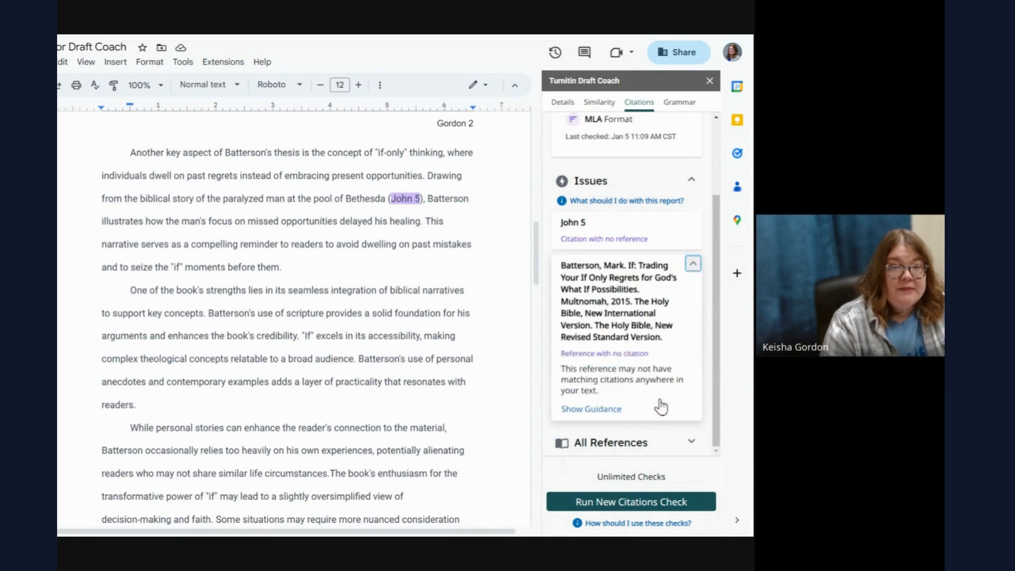
pyautogui.scroll(-3, 357, 342)
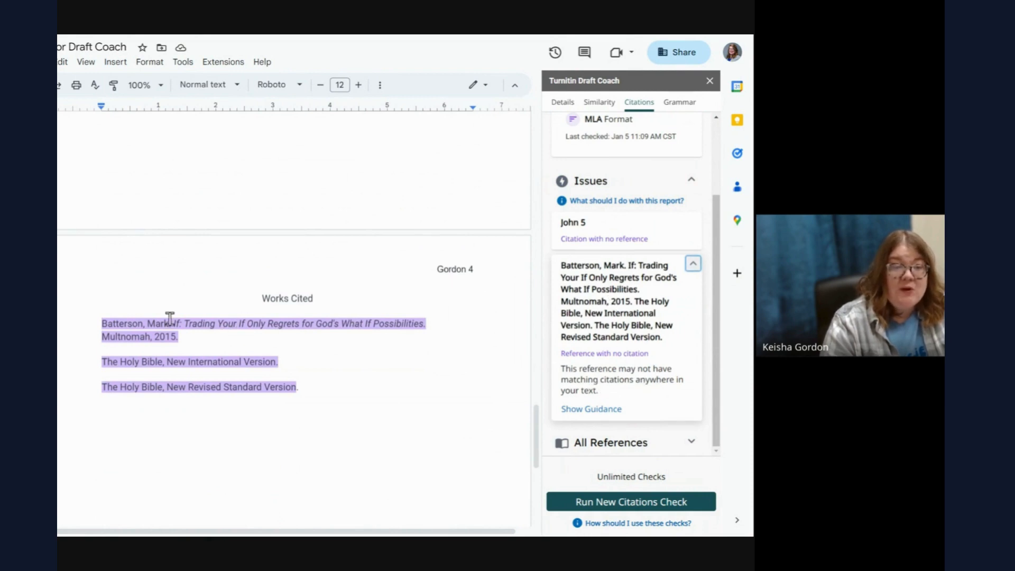
pyautogui.moveTo(194, 324); pyautogui.dragTo(165, 323)
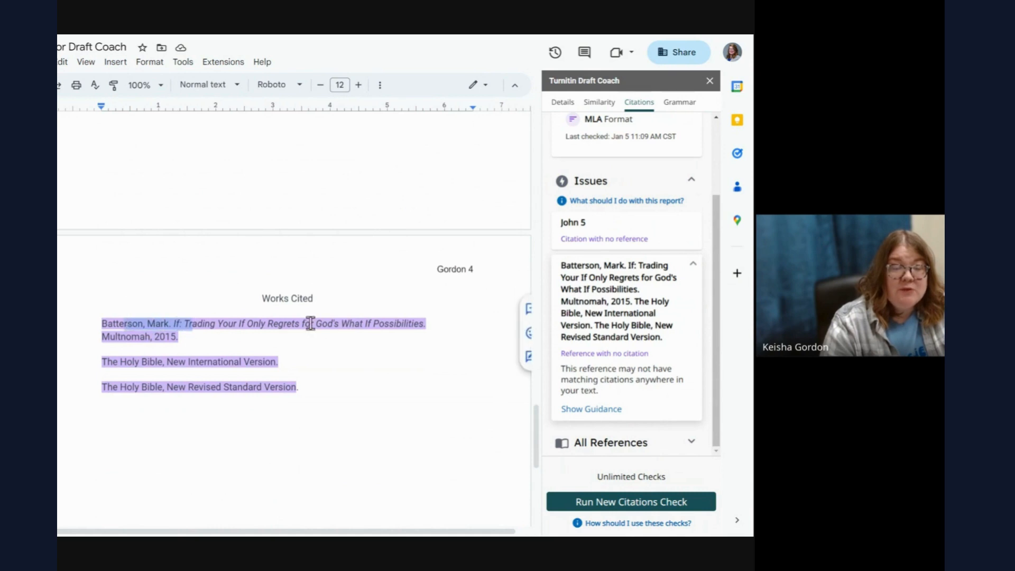
# Insert the in-text citation "(Batterson, pg)" after the second paragraph's first sentence and select its page placeholder
pyautogui.scroll(10, 310, 323)
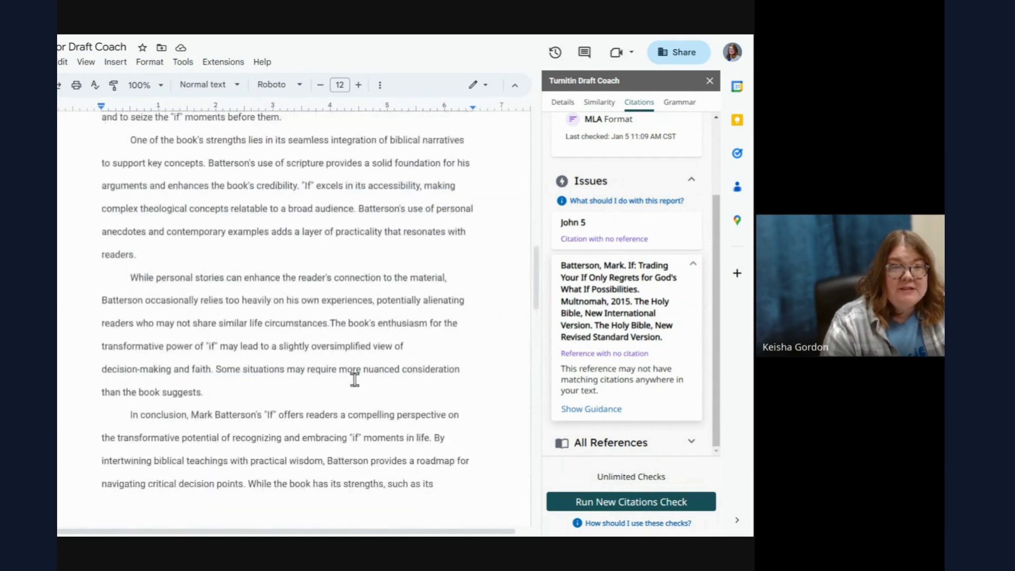
pyautogui.scroll(6, 288, 264)
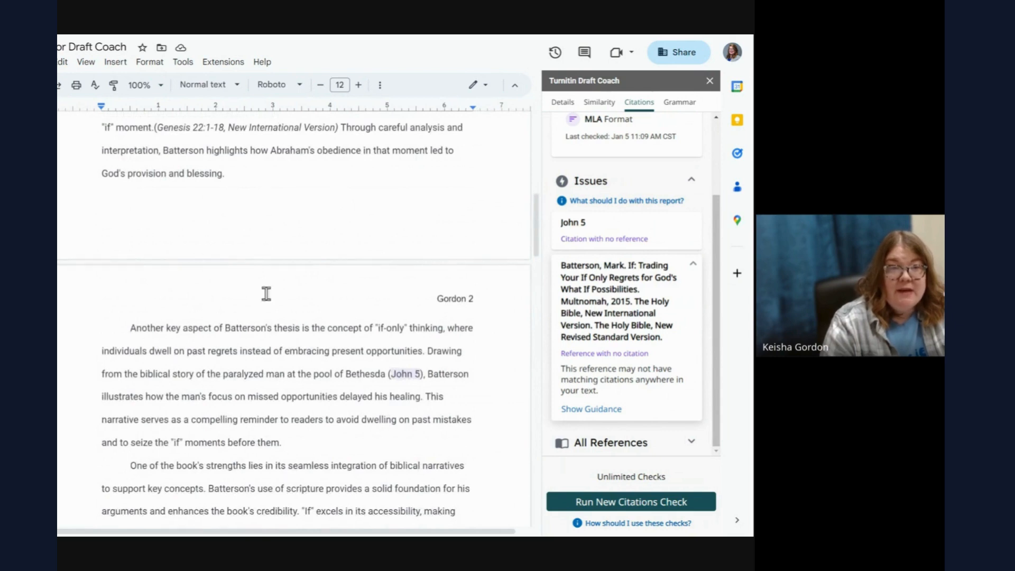
pyautogui.scroll(6, 258, 282)
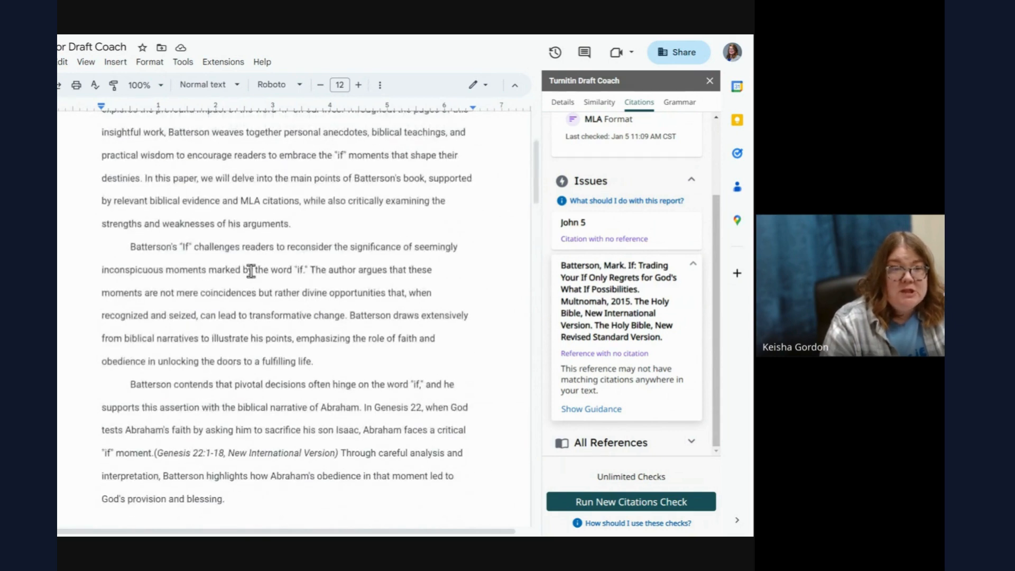
pyautogui.click(309, 270)
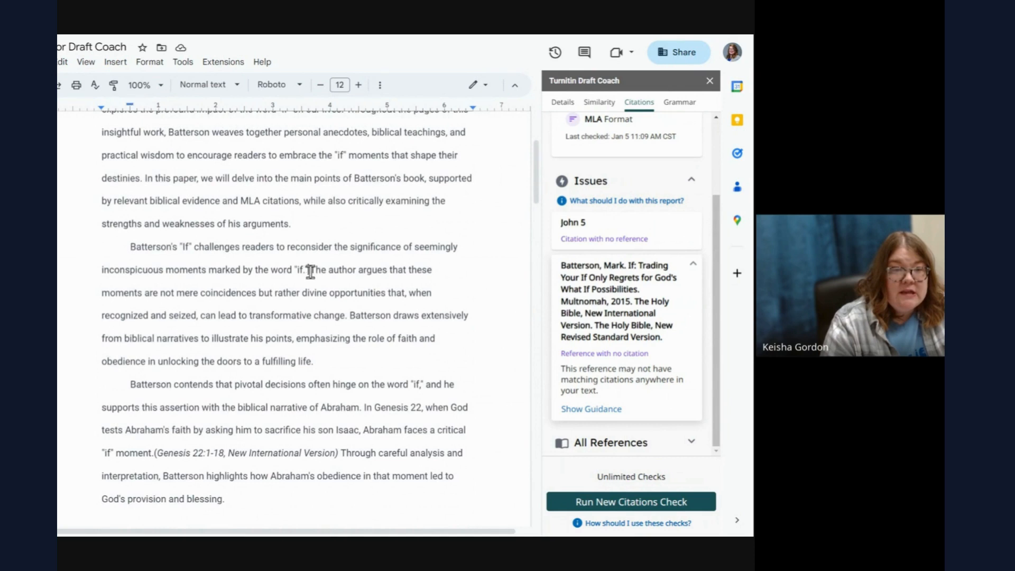
pyautogui.write('(Batter')
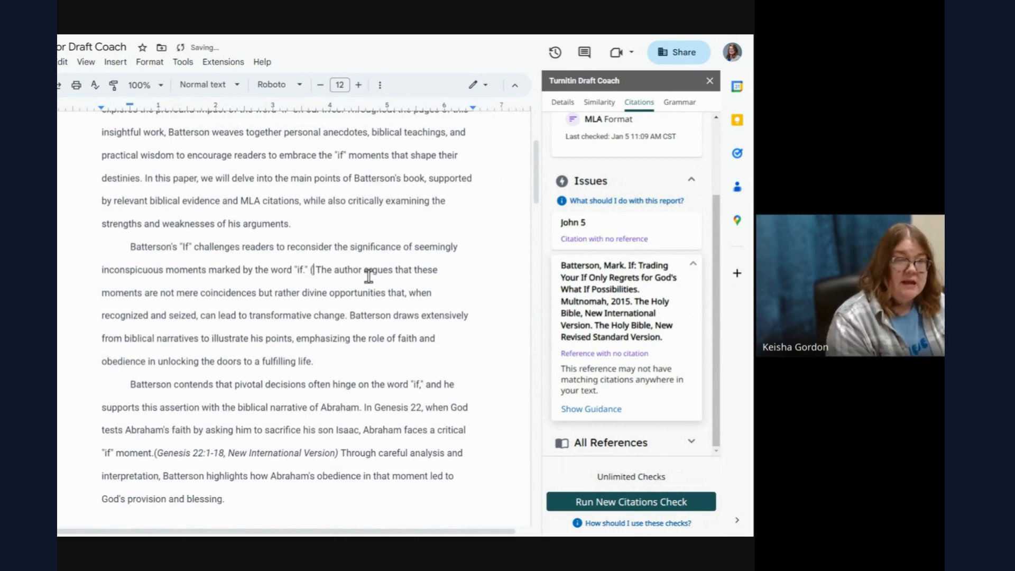
pyautogui.write('son, p')
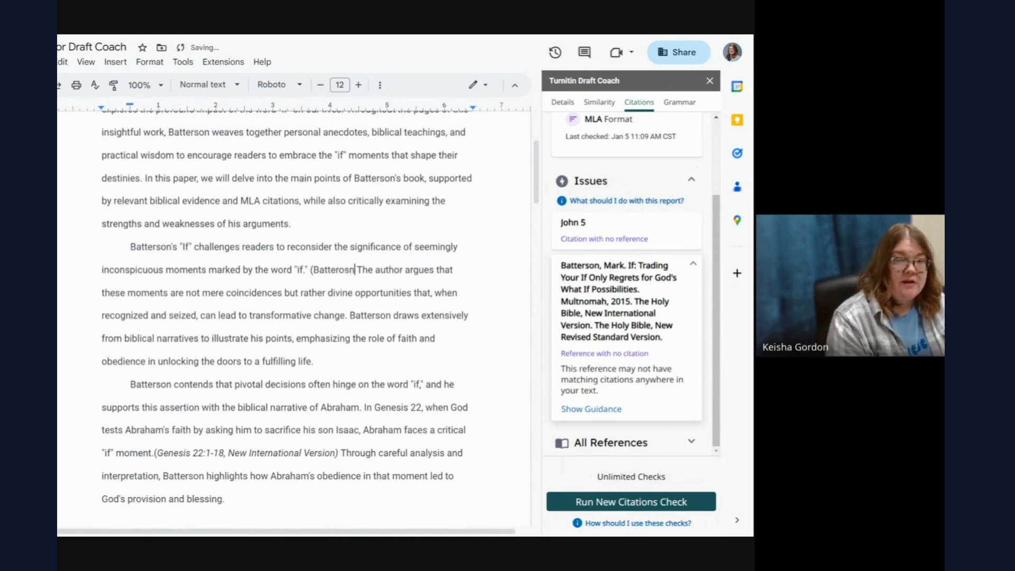
pyautogui.write('g)')
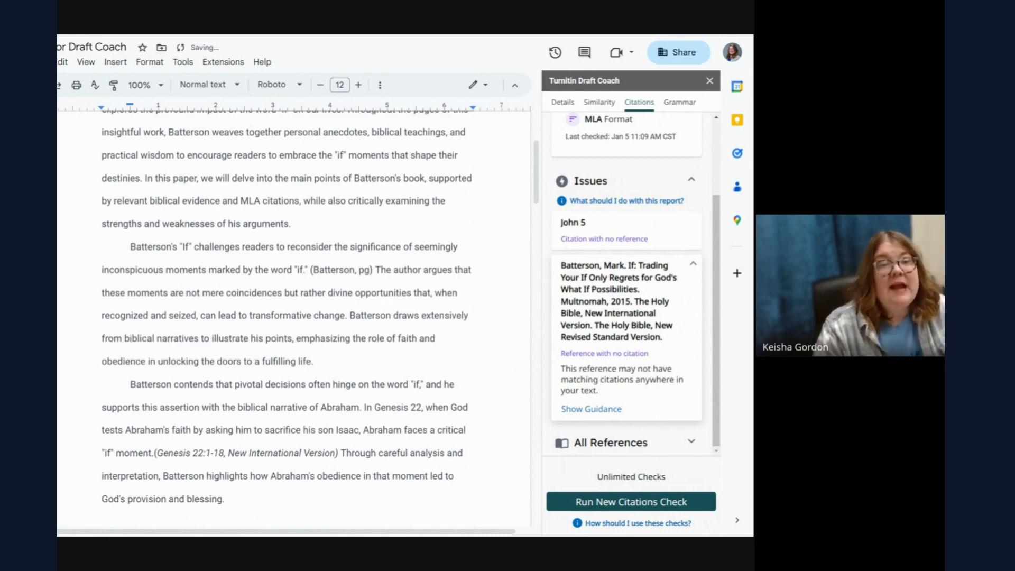
pyautogui.doubleClick(364, 271)
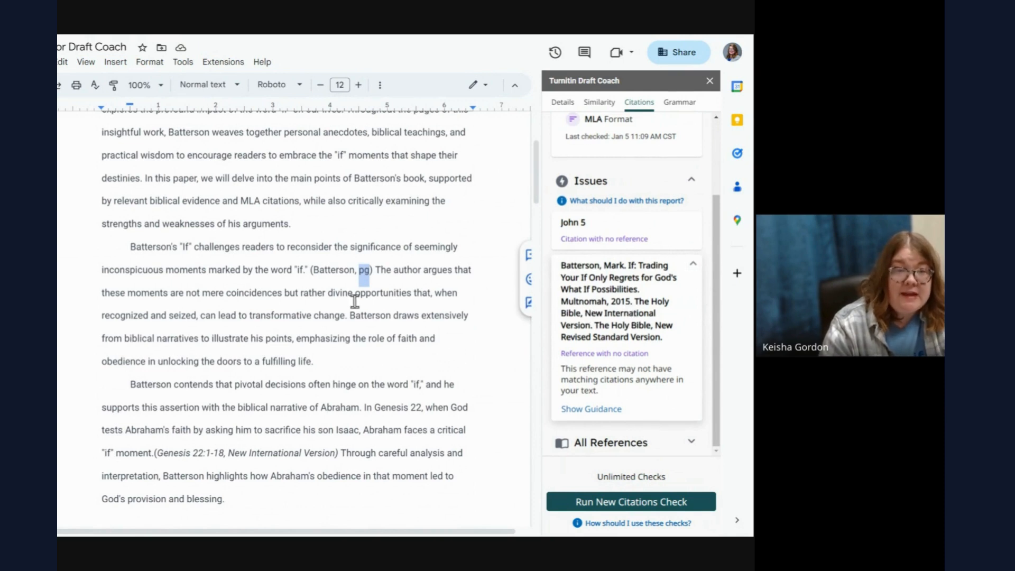
# Expand All References in the citations report and review the listed citations and references
pyautogui.scroll(2, 664, 367)
pyautogui.scroll(-2, 655, 444)
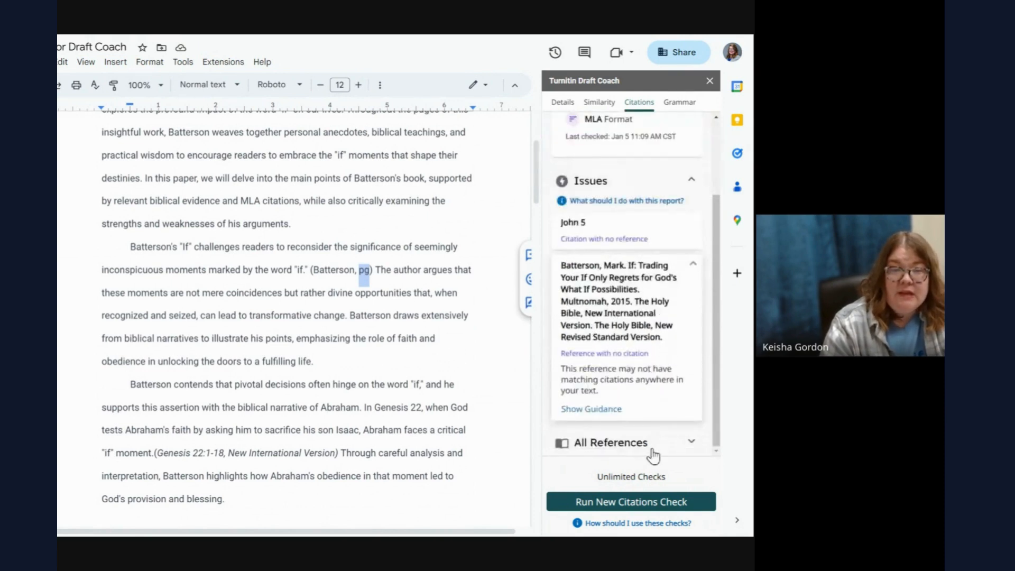
pyautogui.click(653, 454)
pyautogui.scroll(-2, 650, 375)
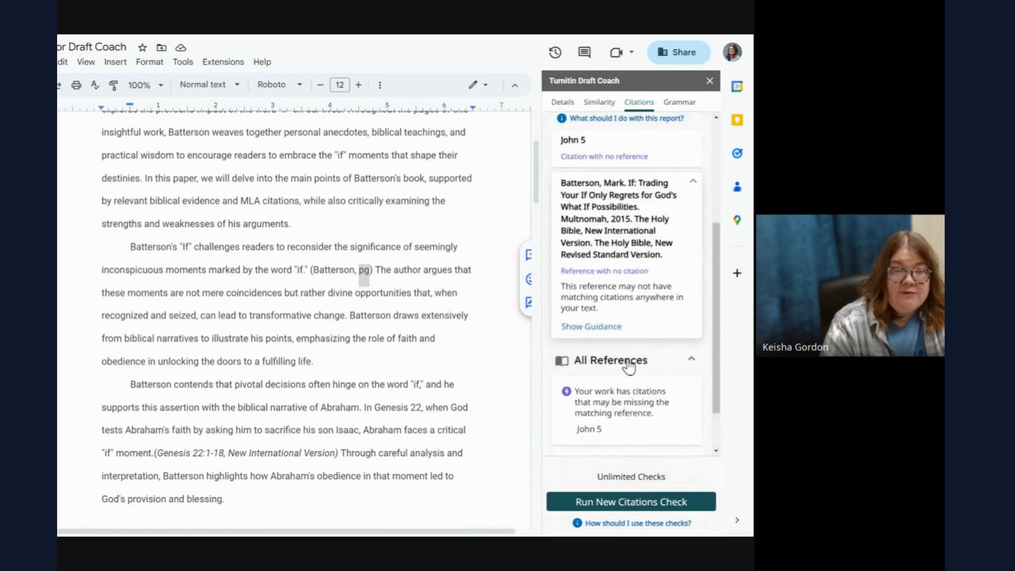
pyautogui.scroll(-2, 627, 365)
pyautogui.scroll(5, 629, 358)
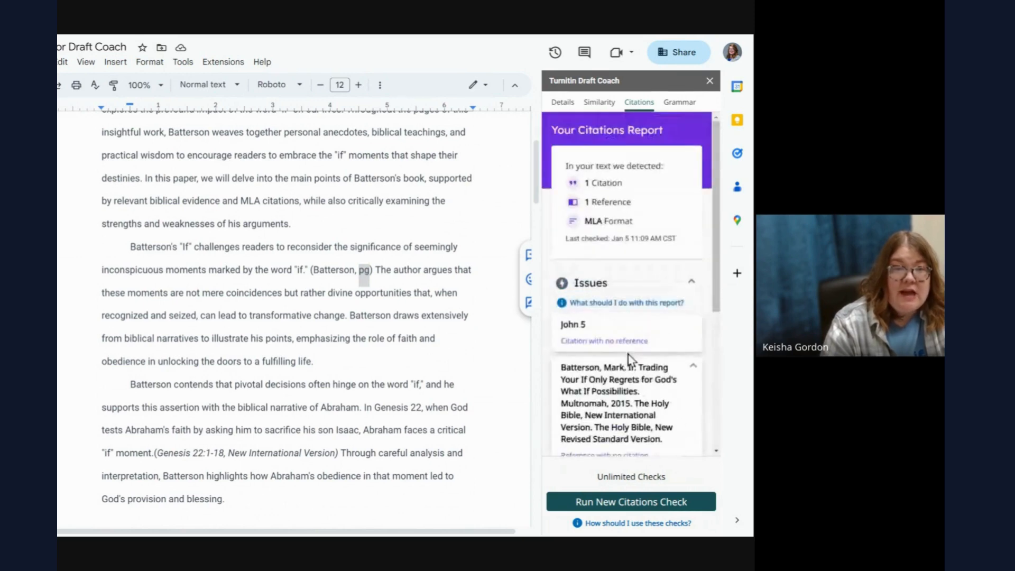
# Select the Batterson in-text citation and compare it with the entries on the Works Cited page
pyautogui.moveTo(311, 270); pyautogui.dragTo(373, 272)
pyautogui.scroll(-5, 372, 276)
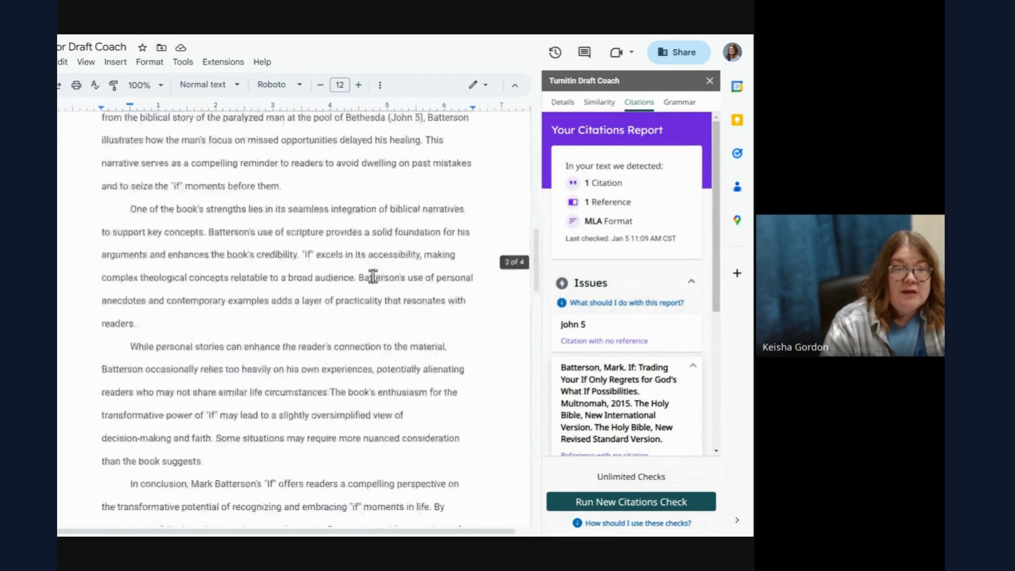
pyautogui.scroll(-15, 372, 276)
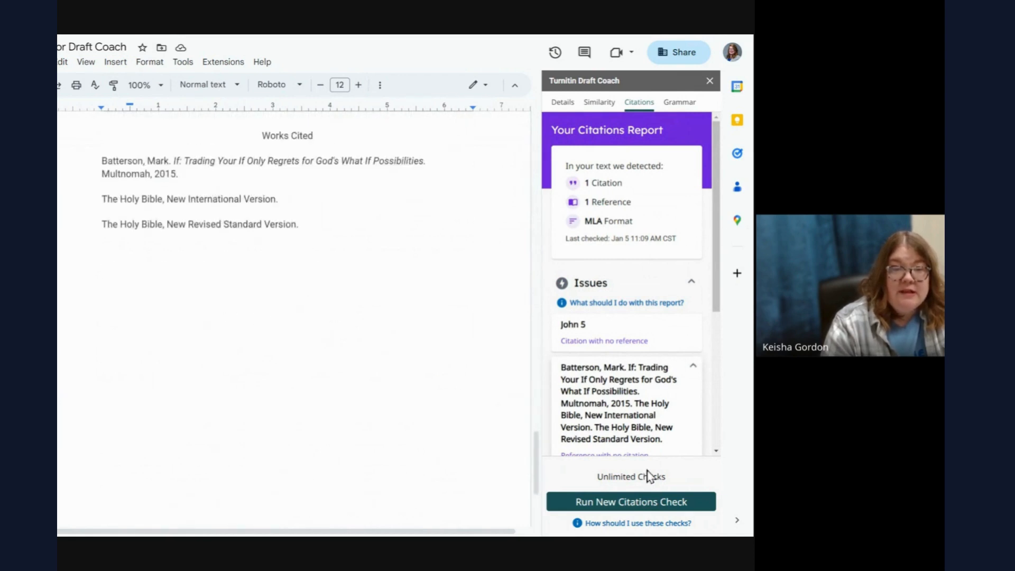
# Run a Turnitin grammar check on the paper and return to the beginning of the document
pyautogui.click(679, 108)
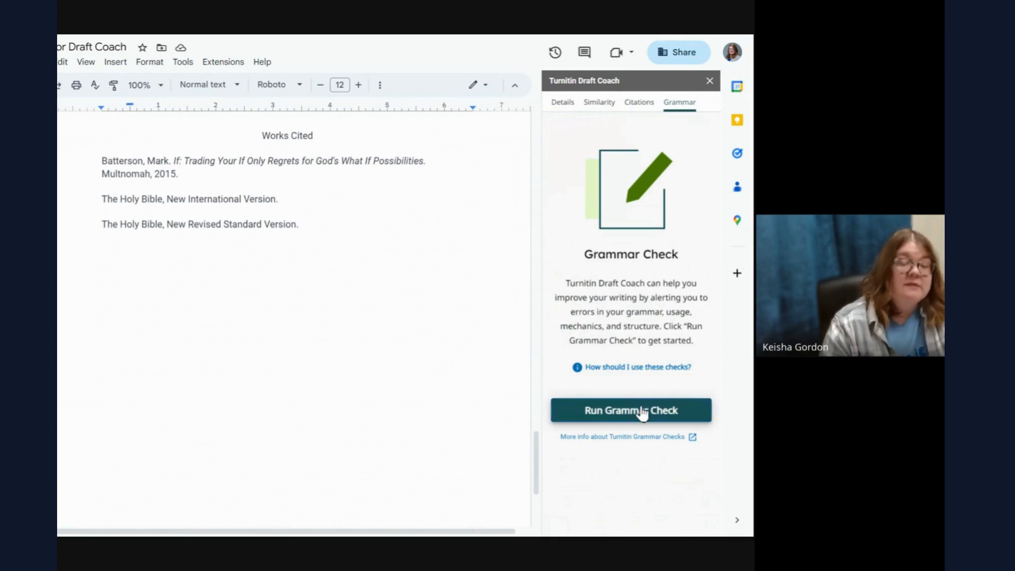
pyautogui.click(583, 409)
pyautogui.scroll(20, 462, 291)
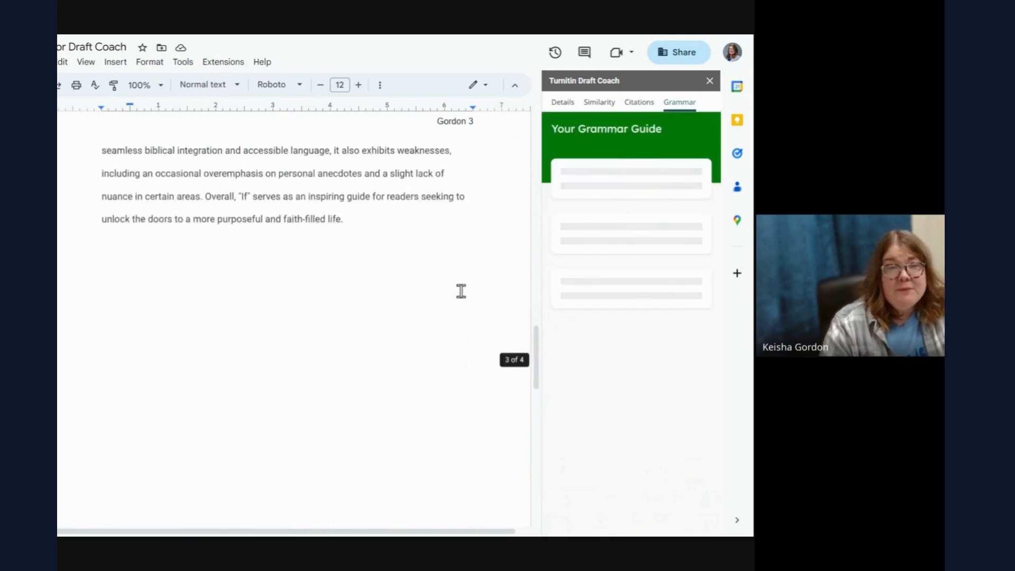
pyautogui.scroll(10, 461, 291)
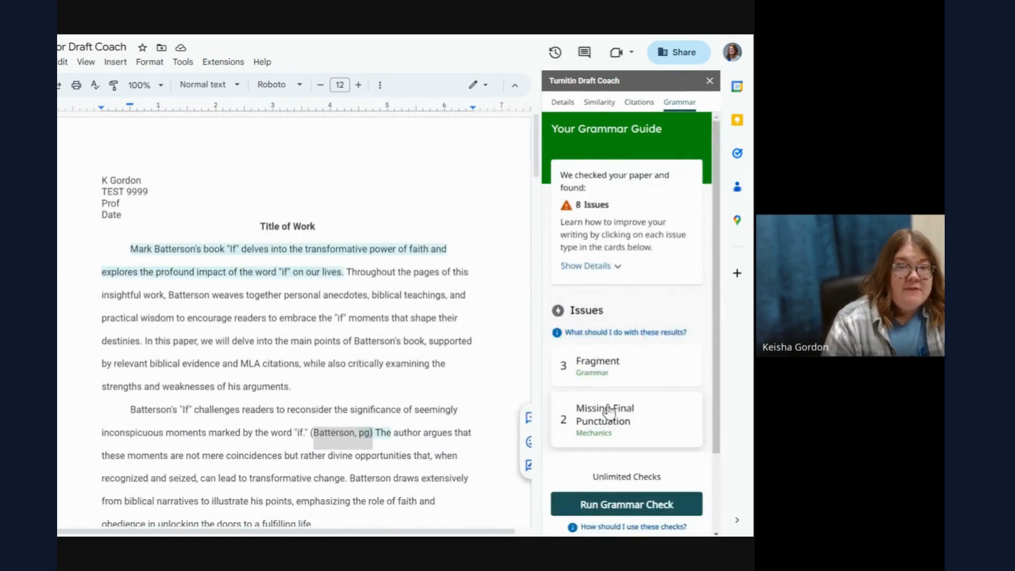
# Review the Fragment grammar issue through its second error and expand the Missing Final Punctuation issue
pyautogui.scroll(-2, 640, 423)
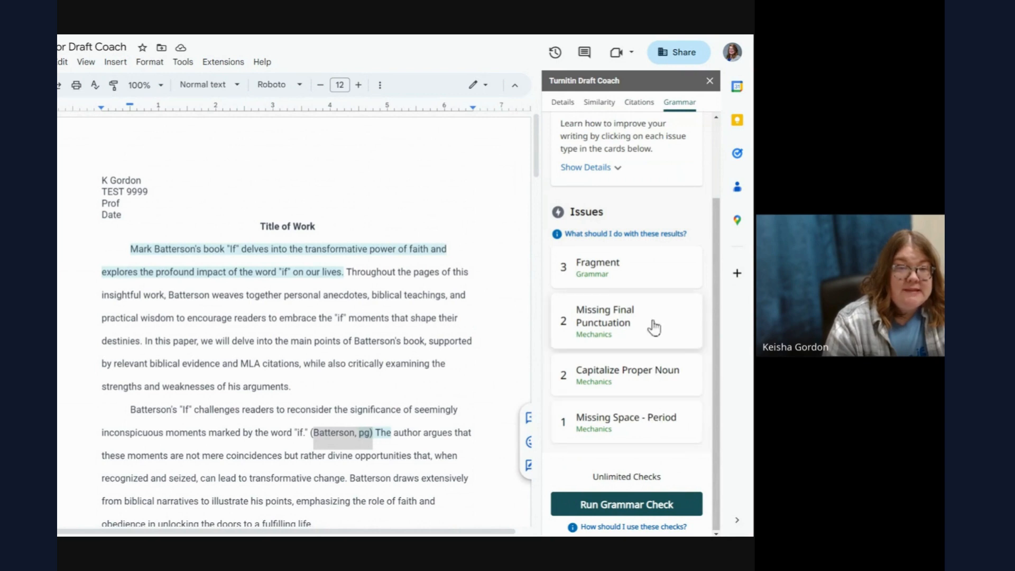
pyautogui.click(645, 274)
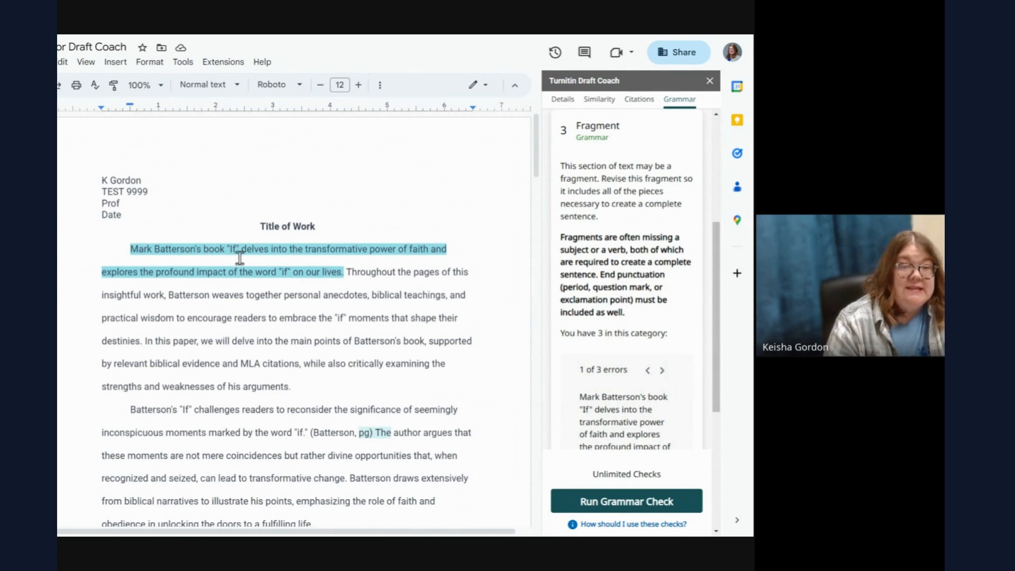
pyautogui.click(661, 371)
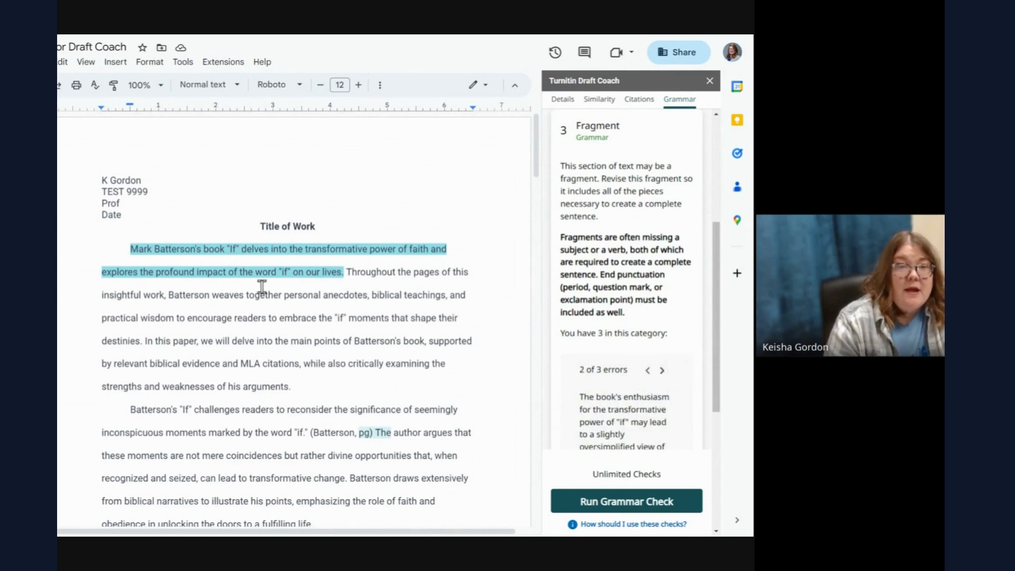
pyautogui.scroll(-5, 602, 294)
pyautogui.click(603, 310)
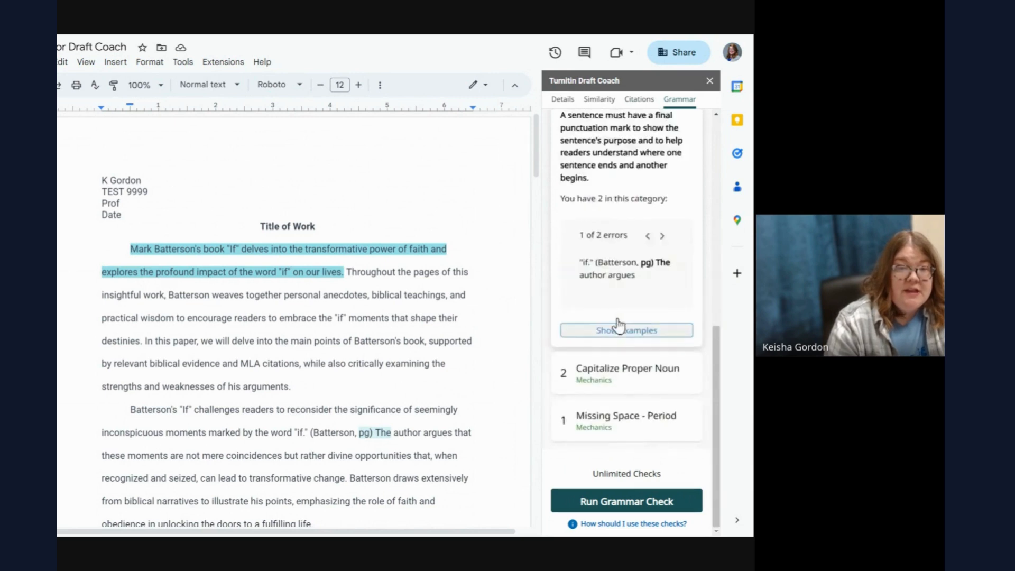
# Add the missing periods after the citations "(Batterson, pg)" and "(Genesis 22:1-18, New International Version)" in the paper
pyautogui.scroll(-3, 321, 286)
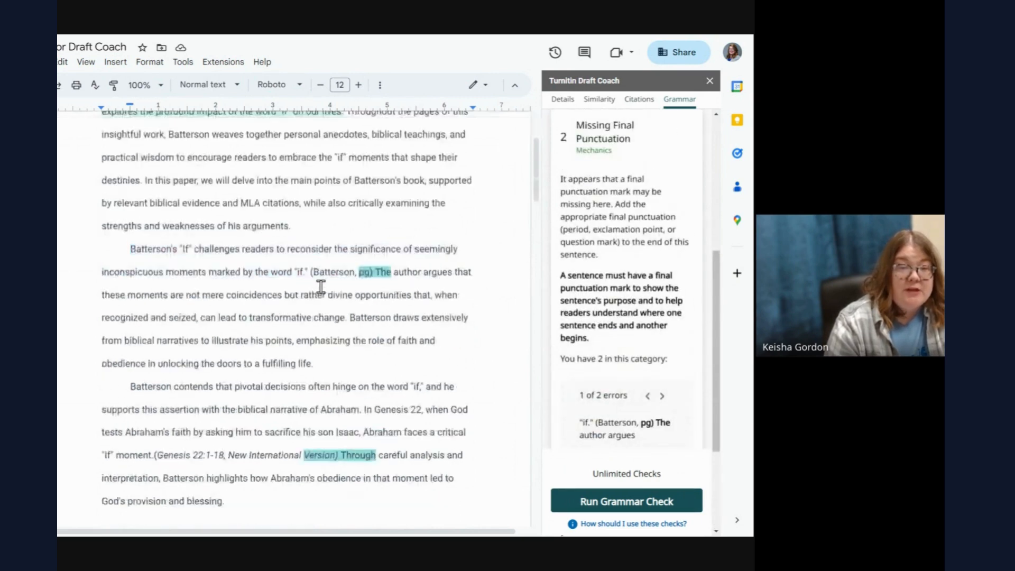
pyautogui.click(373, 270)
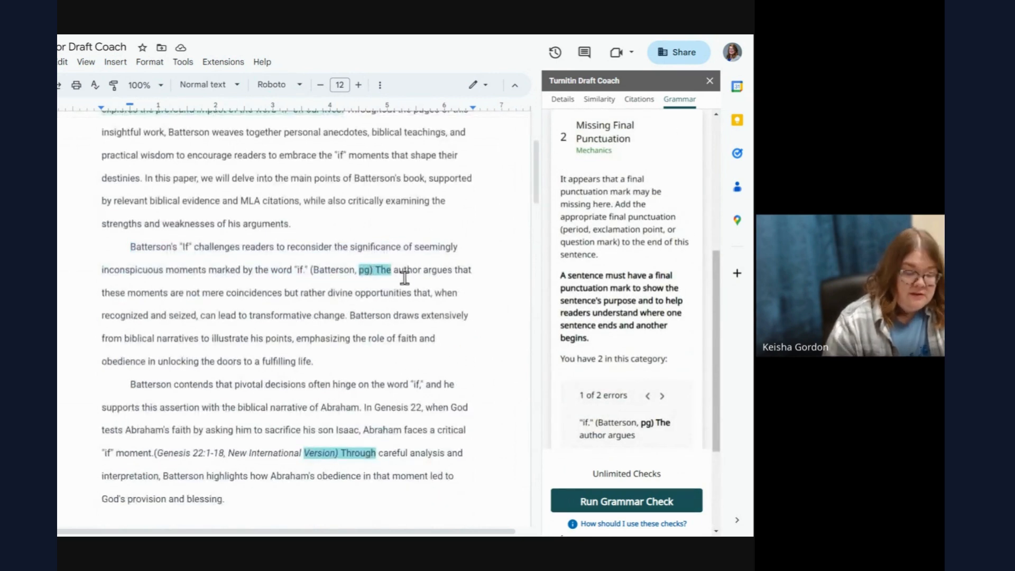
pyautogui.write('.')
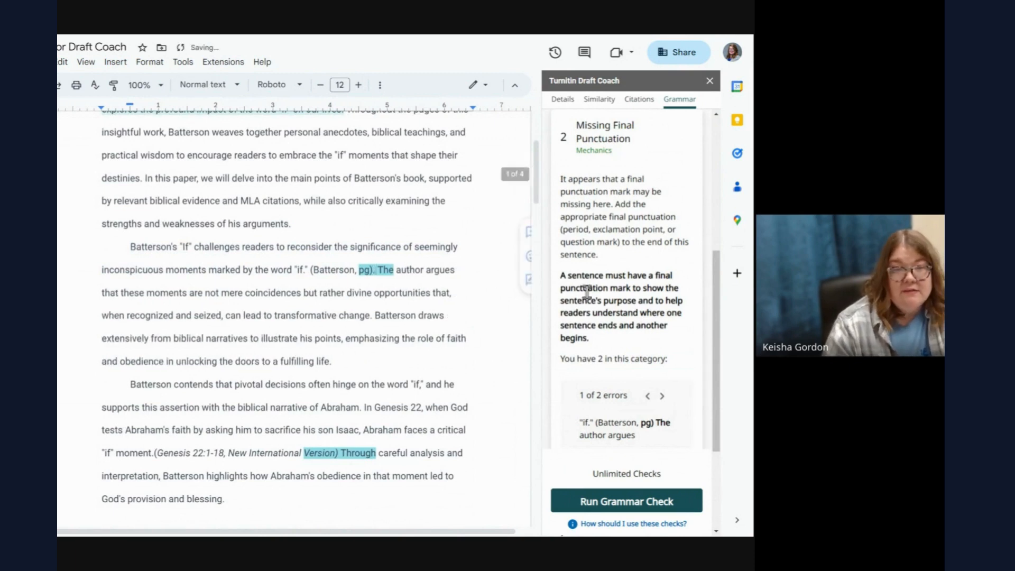
pyautogui.scroll(-3, 594, 293)
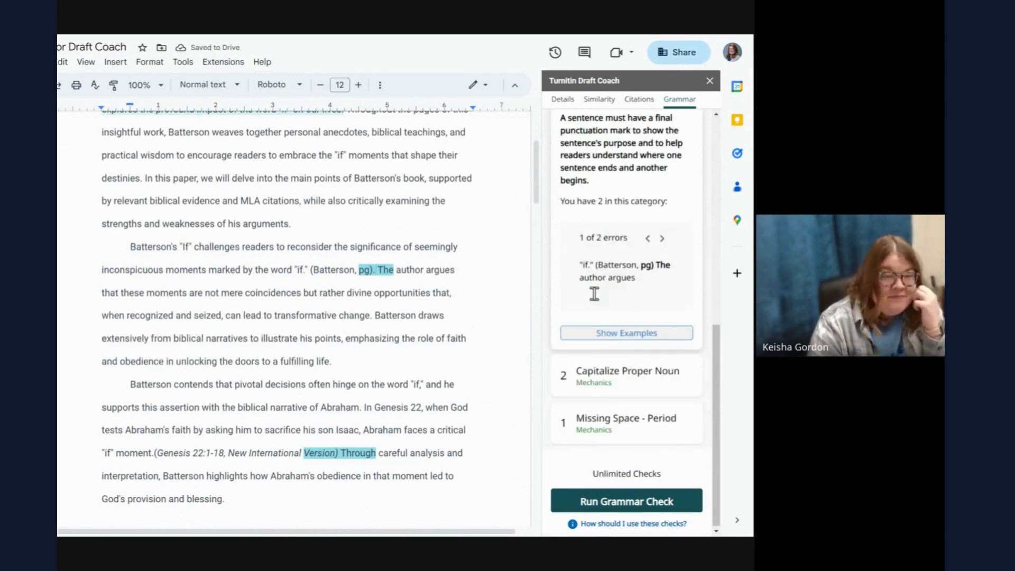
pyautogui.click(336, 453)
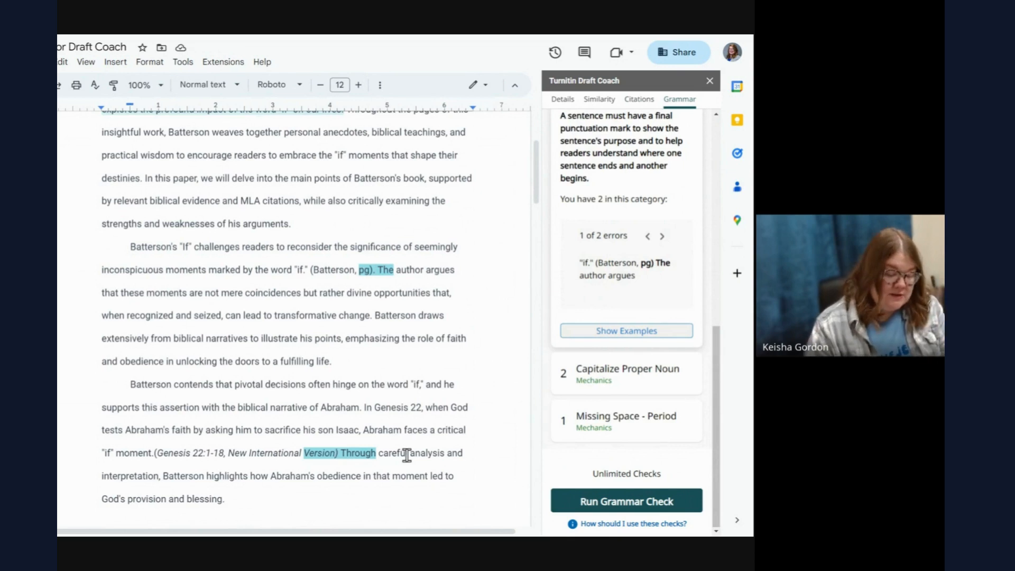
pyautogui.write('.')
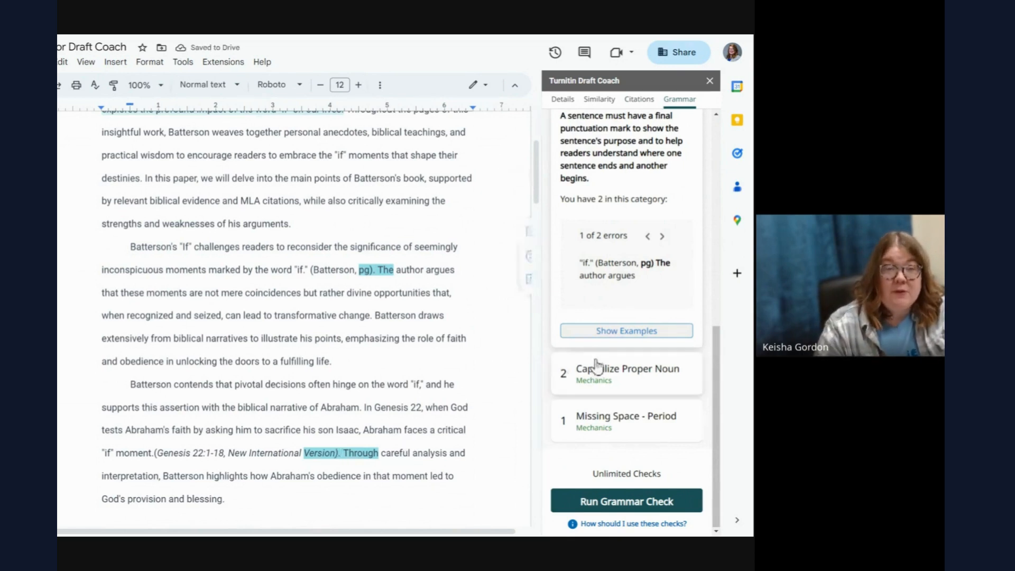
# Expand the Capitalize Proper Noun issue with its examples and capitalize "Pool" in "Pool of Bethesda" on page 2
pyautogui.click(631, 369)
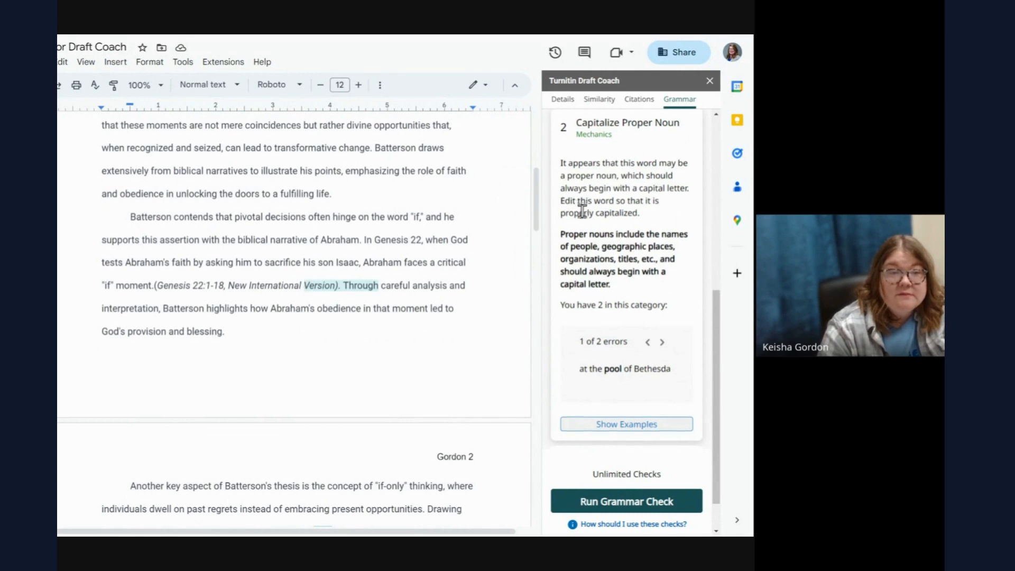
pyautogui.scroll(-1, 587, 227)
pyautogui.click(651, 383)
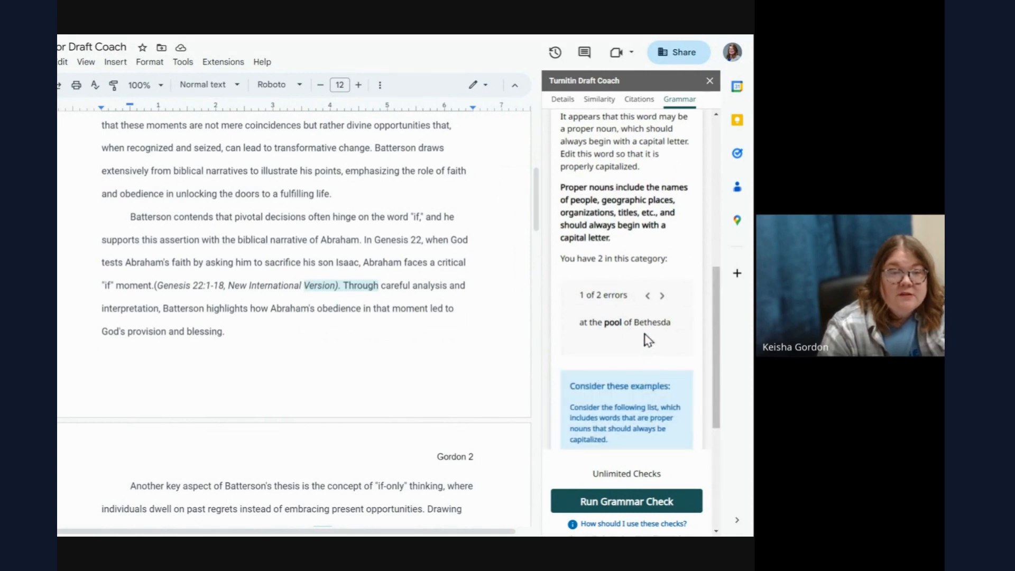
pyautogui.click(602, 327)
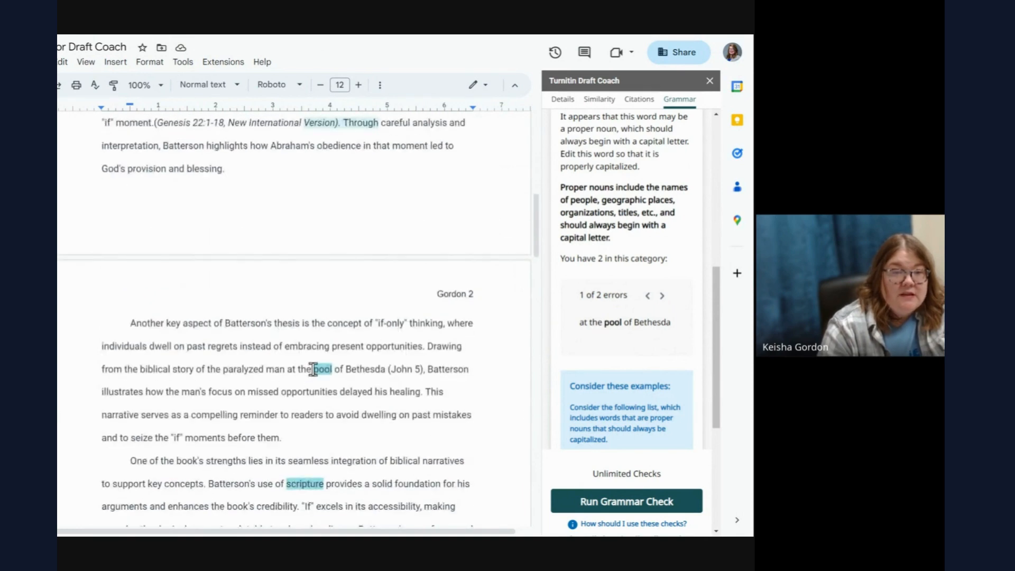
pyautogui.press('BackSpace')
pyautogui.write('P')
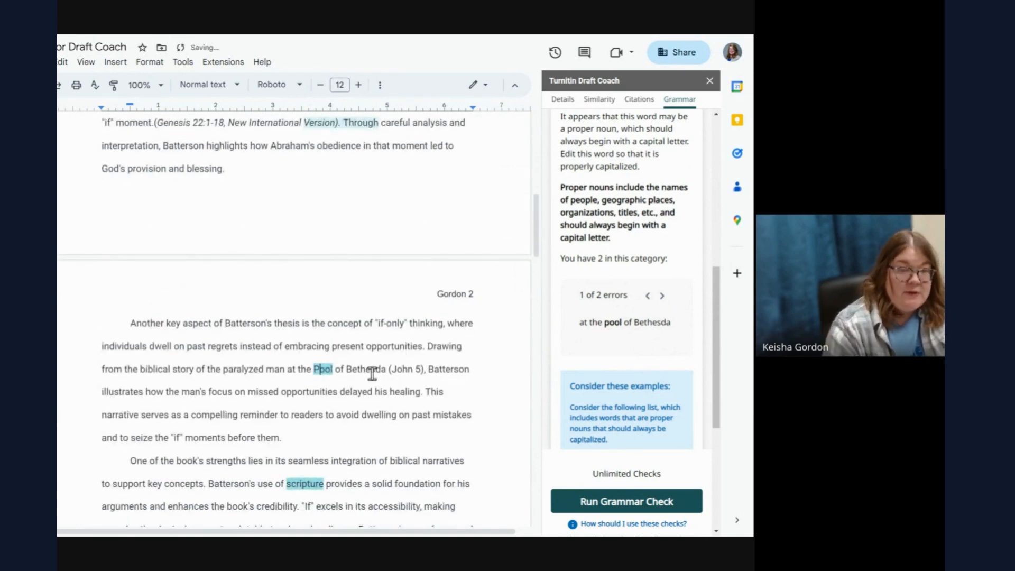
# Expand the Missing Space - Period issue and insert a space between "circumstances." and "The" in the paper
pyautogui.scroll(-3, 469, 348)
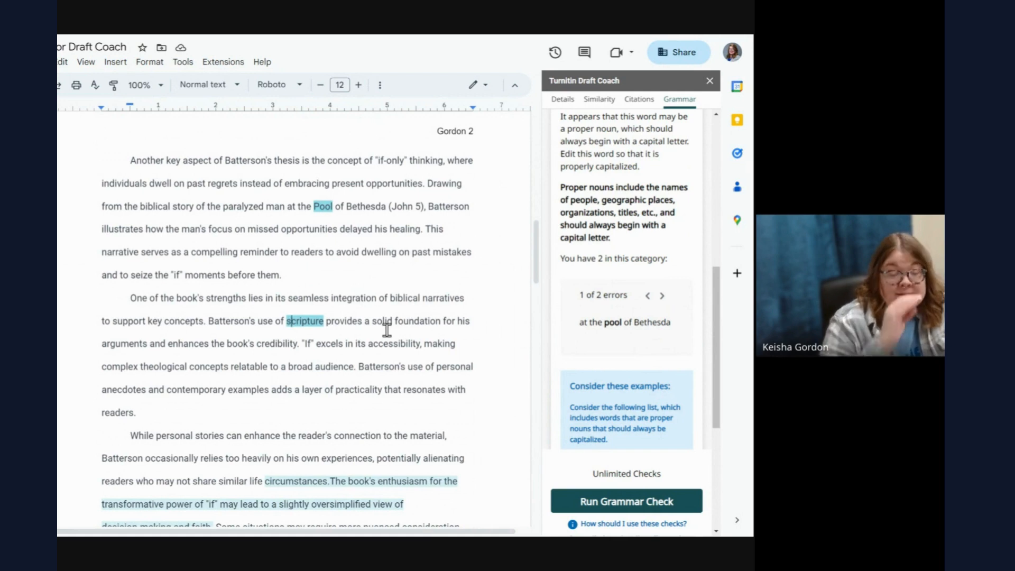
pyautogui.scroll(-5, 584, 322)
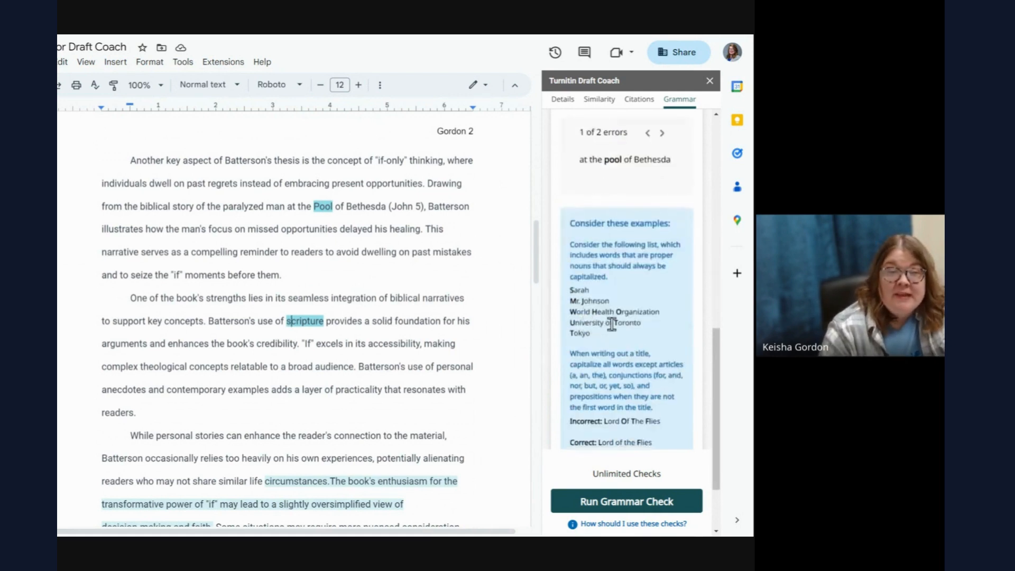
pyautogui.click(627, 422)
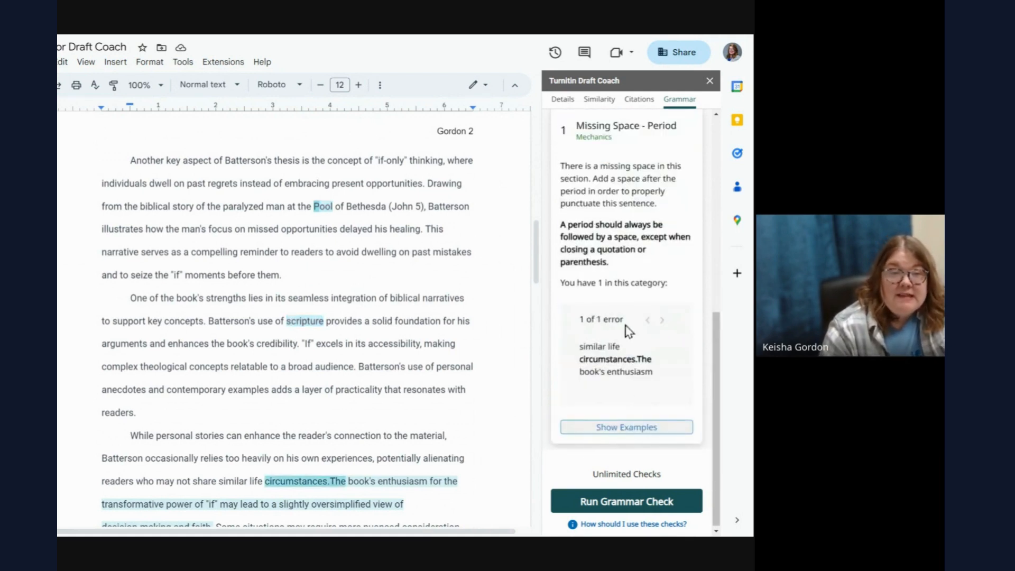
pyautogui.scroll(-3, 502, 253)
pyautogui.click(330, 318)
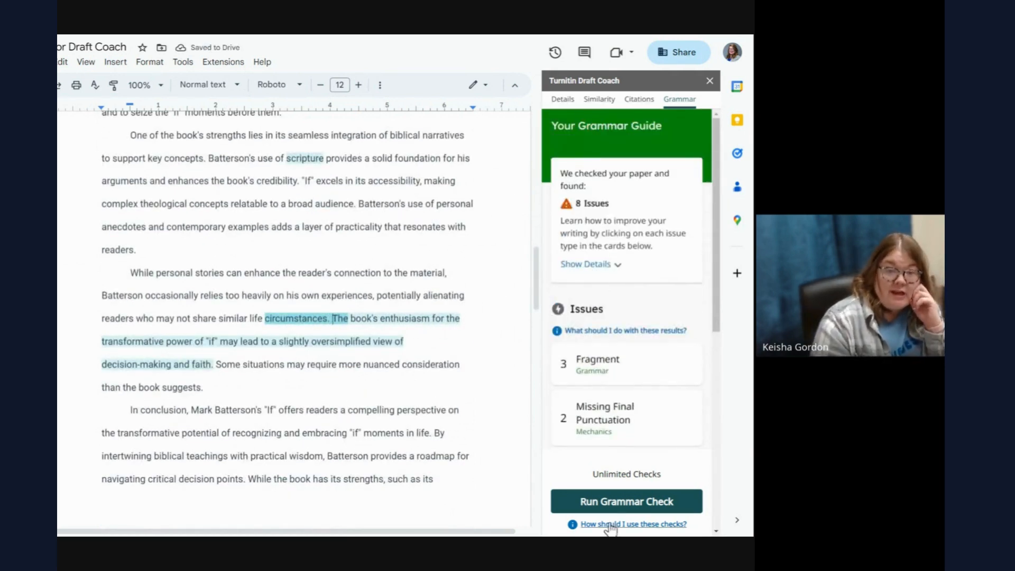
# Run the grammar check again on the corrected paper and look through the document down to the Works Cited page
pyautogui.click(602, 502)
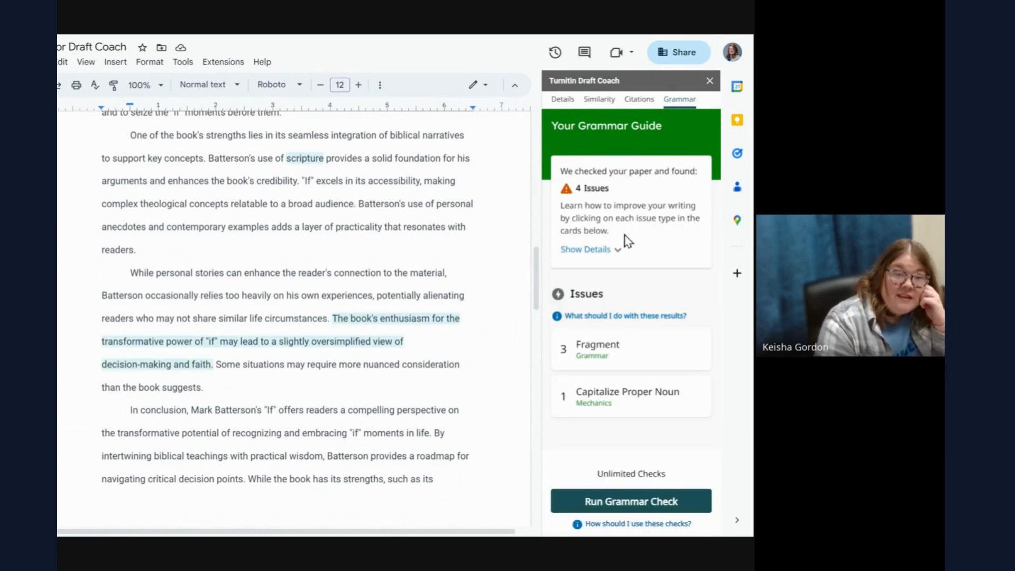
pyautogui.scroll(-10, 324, 355)
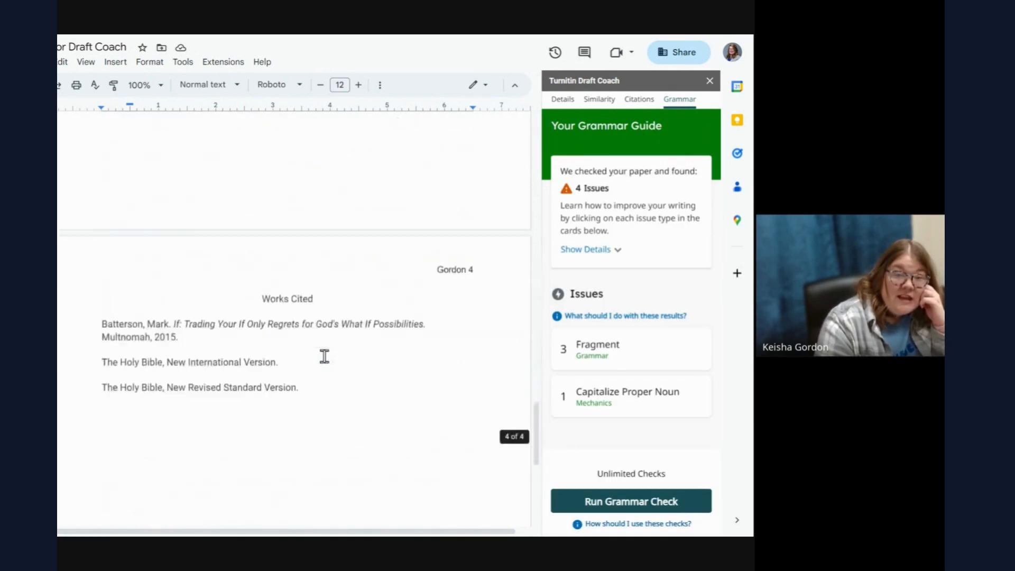
pyautogui.scroll(20, 323, 355)
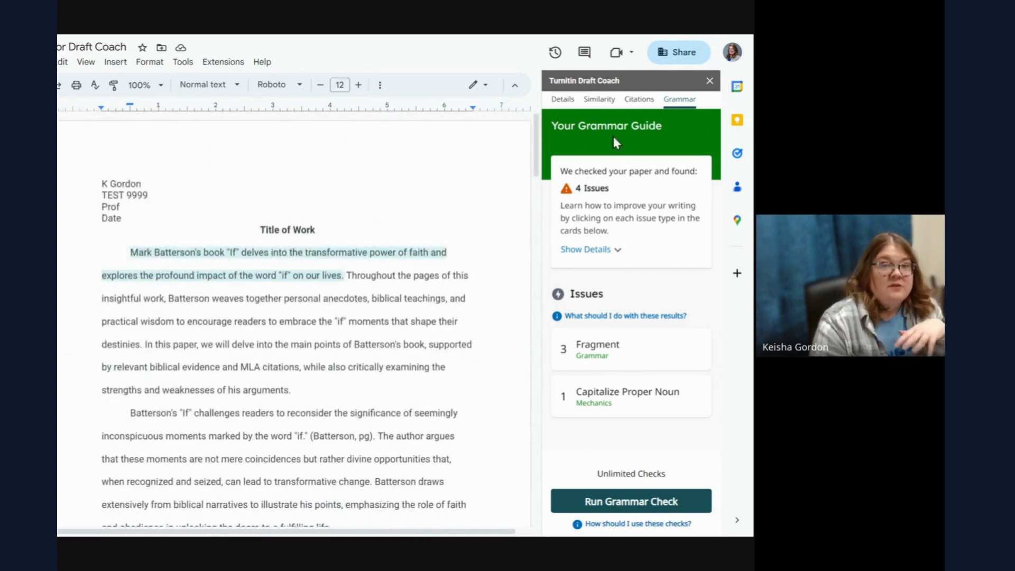
# Revisit the similarity and citations reports and return to the grammar results
pyautogui.click(599, 100)
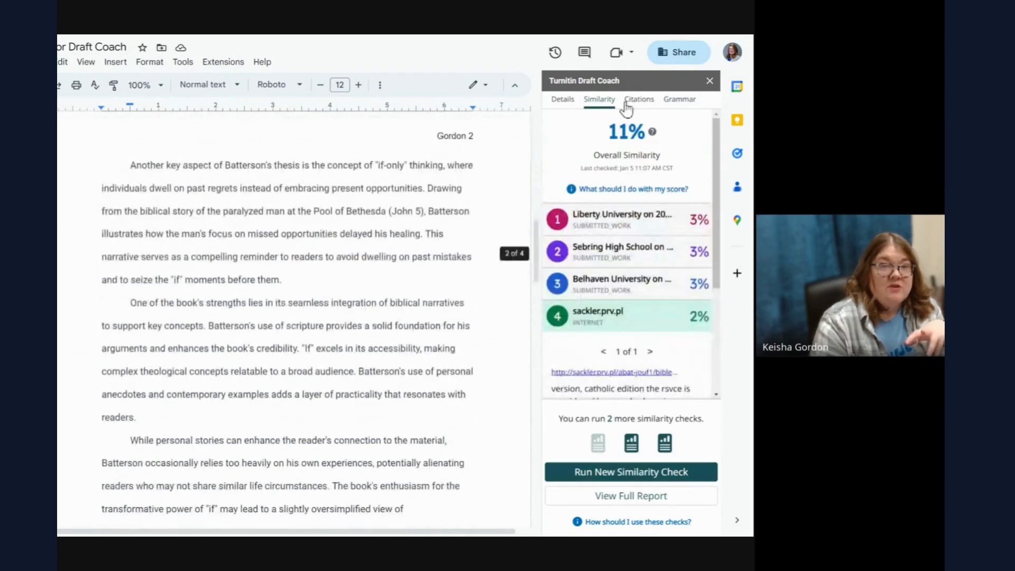
pyautogui.click(639, 102)
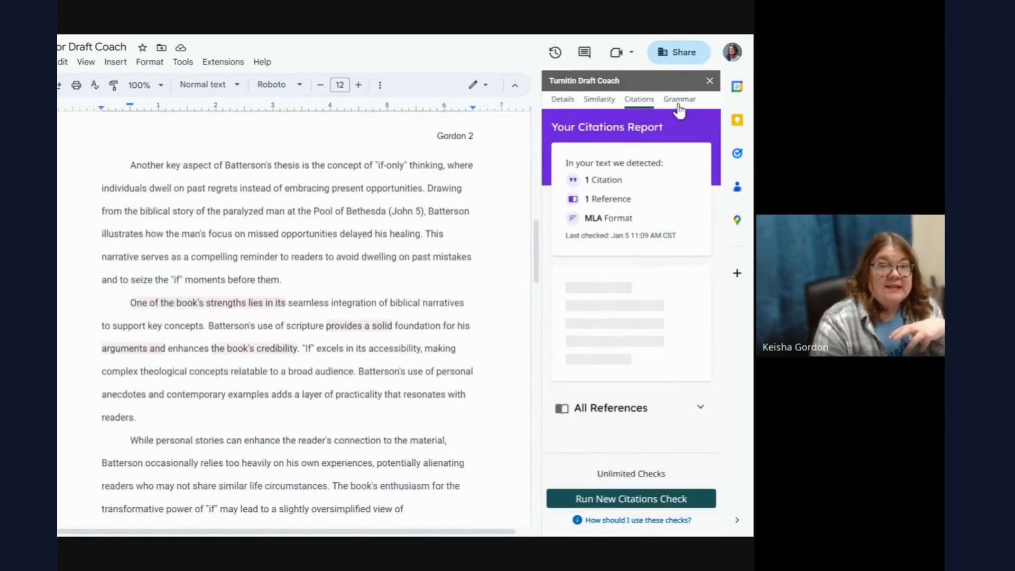
pyautogui.click(678, 104)
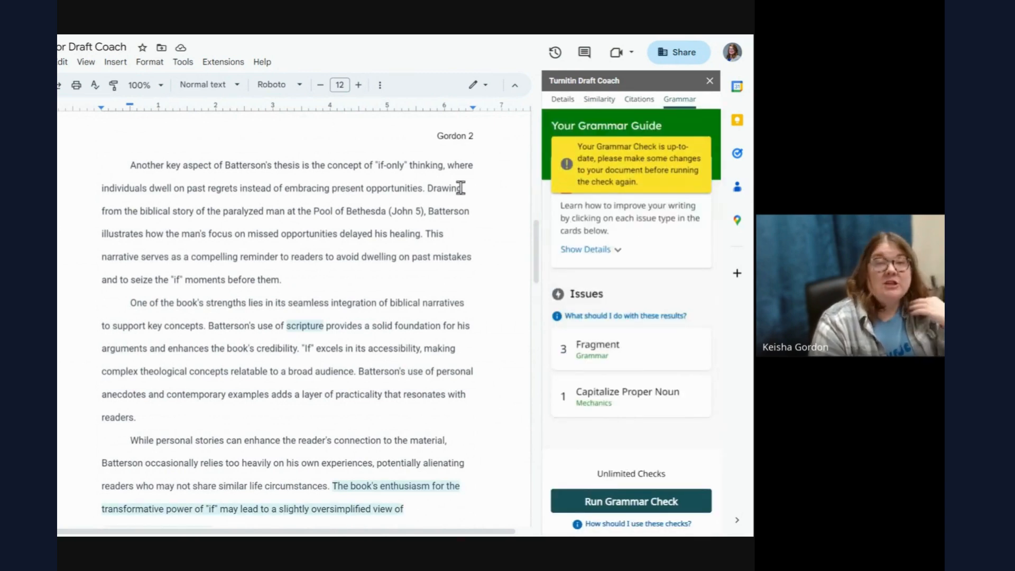
# Examine the remaining highlighted grammar issues throughout the pages of the paper
pyautogui.scroll(3, 461, 187)
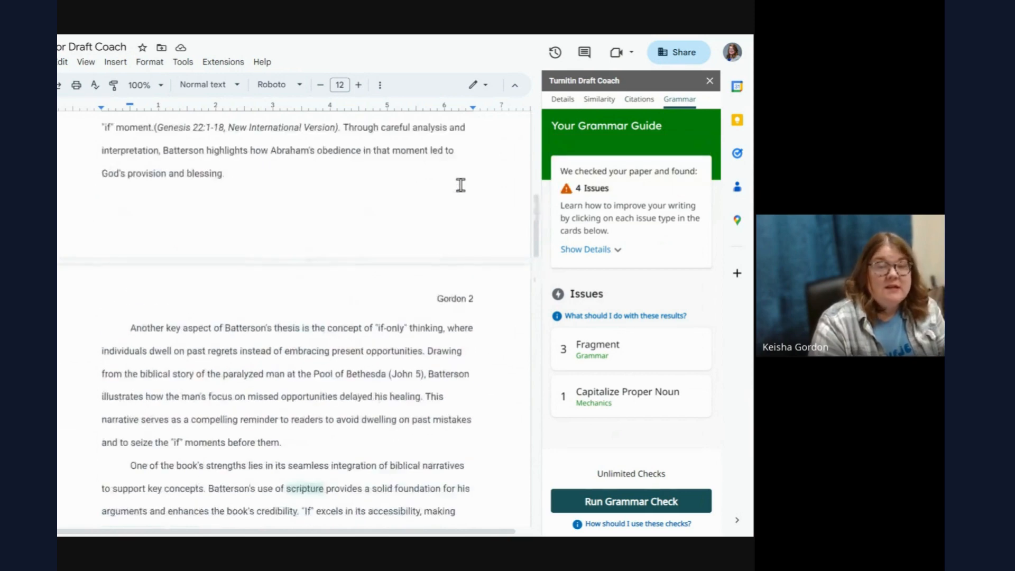
pyautogui.scroll(-7, 461, 186)
pyautogui.scroll(2, 460, 186)
pyautogui.scroll(10, 461, 183)
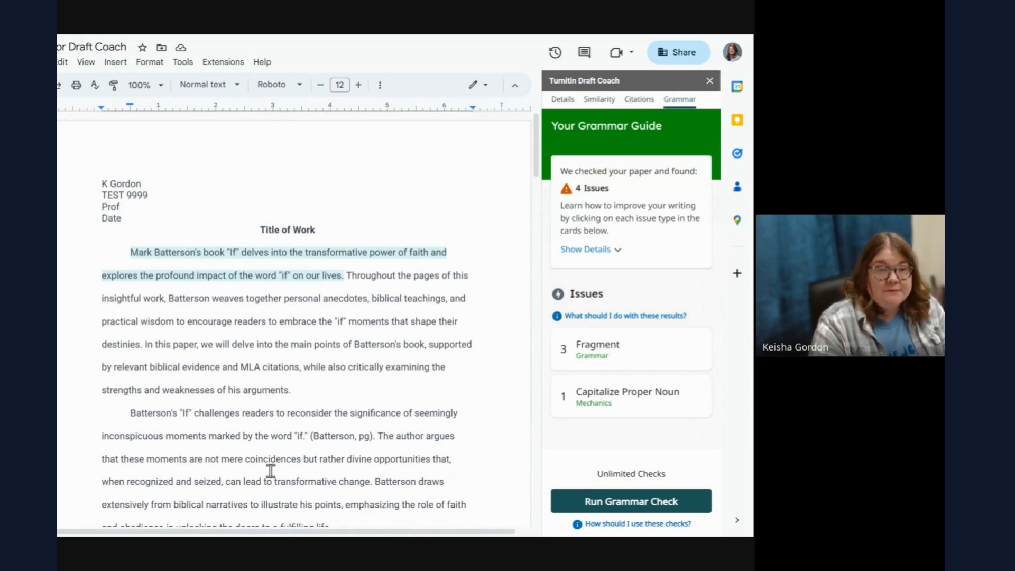
pyautogui.scroll(-3, 279, 389)
pyautogui.scroll(-10, 278, 389)
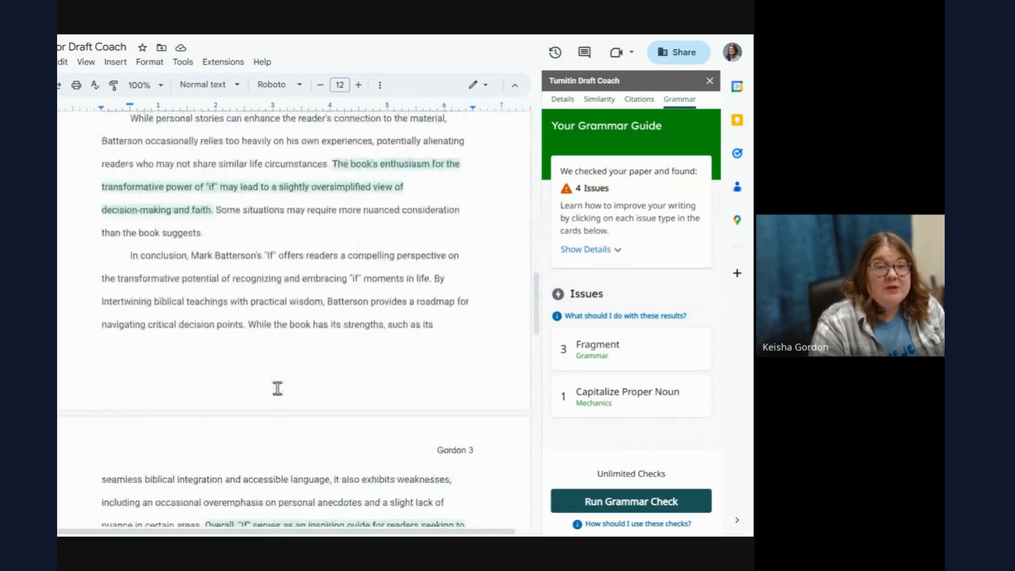
pyautogui.scroll(6, 339, 351)
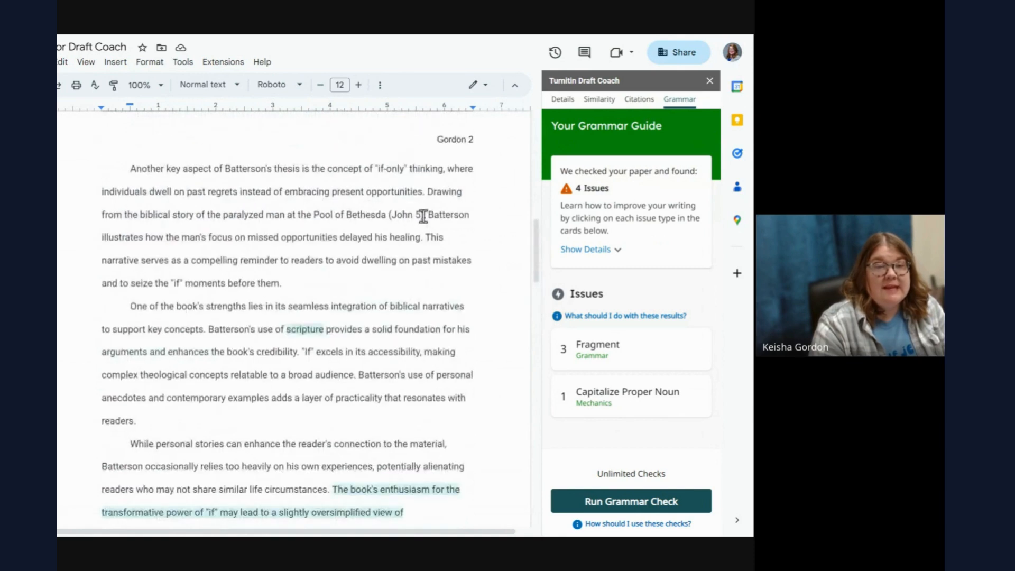
pyautogui.moveTo(425, 214)
pyautogui.mouseDown()
pyautogui.moveTo(443, 223)
pyautogui.moveTo(421, 217)
pyautogui.mouseUp()
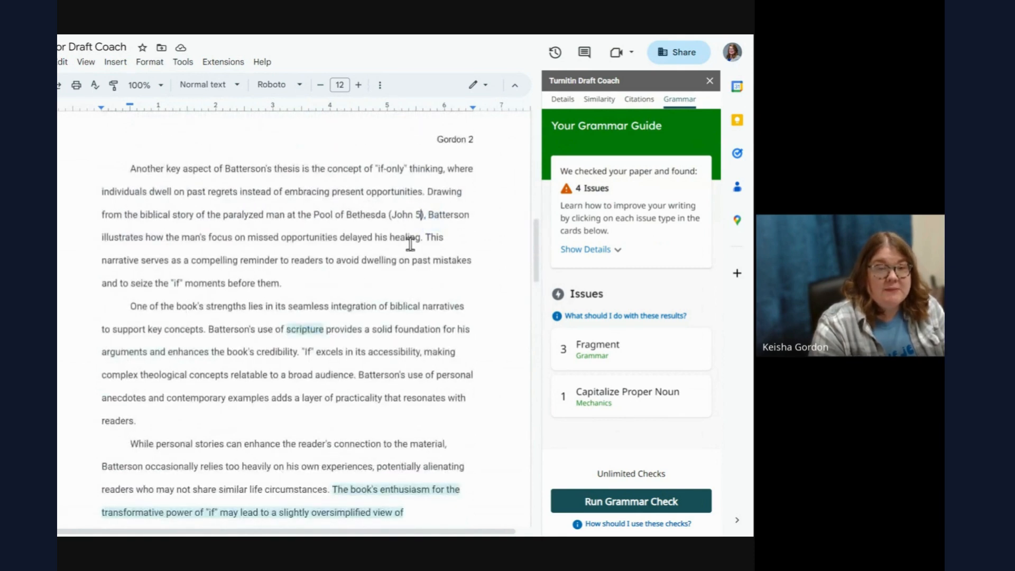
pyautogui.doubleClick(410, 241)
pyautogui.scroll(-3, 400, 264)
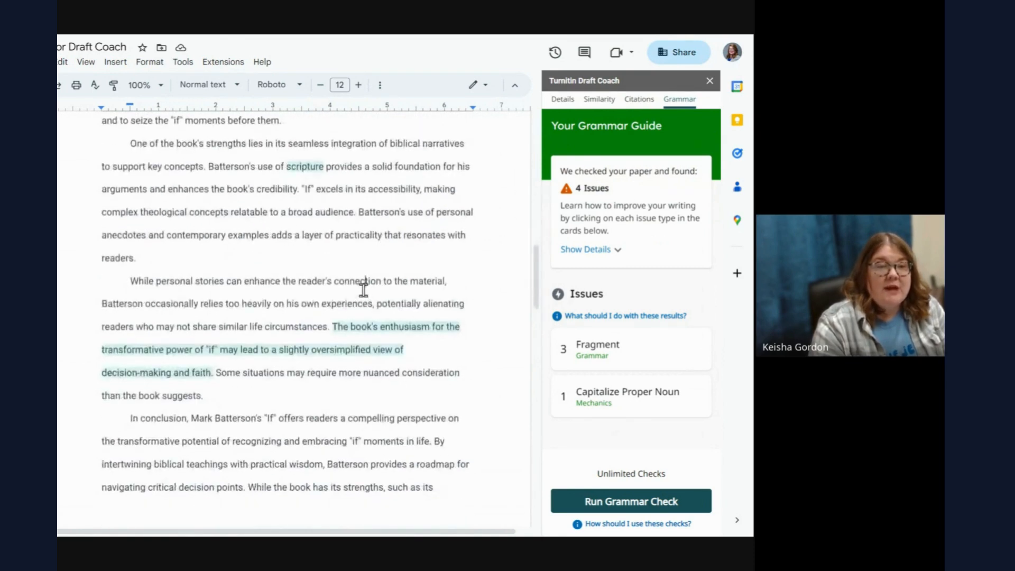
pyautogui.tripleClick(363, 290)
pyautogui.scroll(-10, 363, 290)
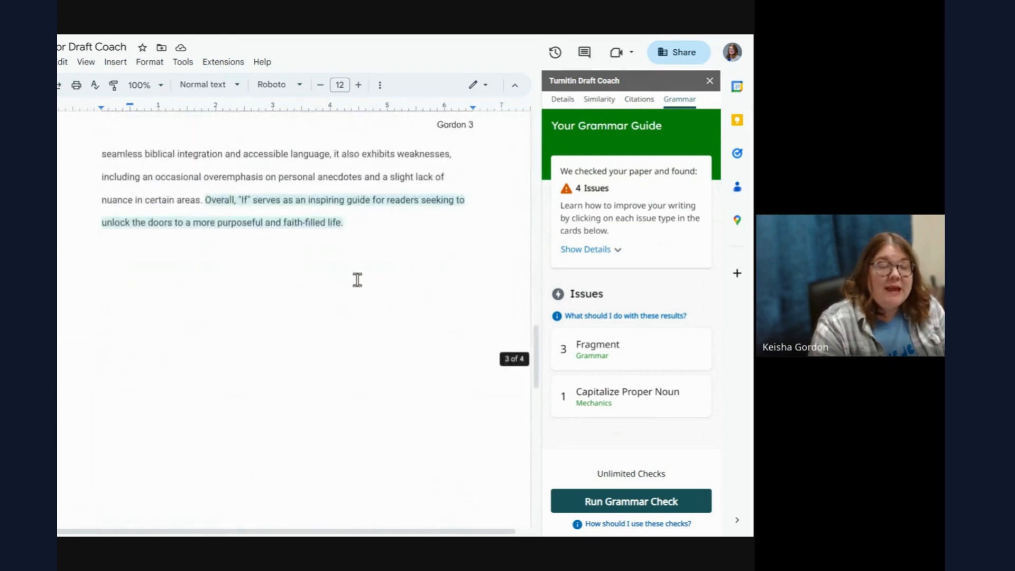
pyautogui.rightClick(335, 222)
pyautogui.doubleClick(311, 180)
pyautogui.tripleClick(311, 179)
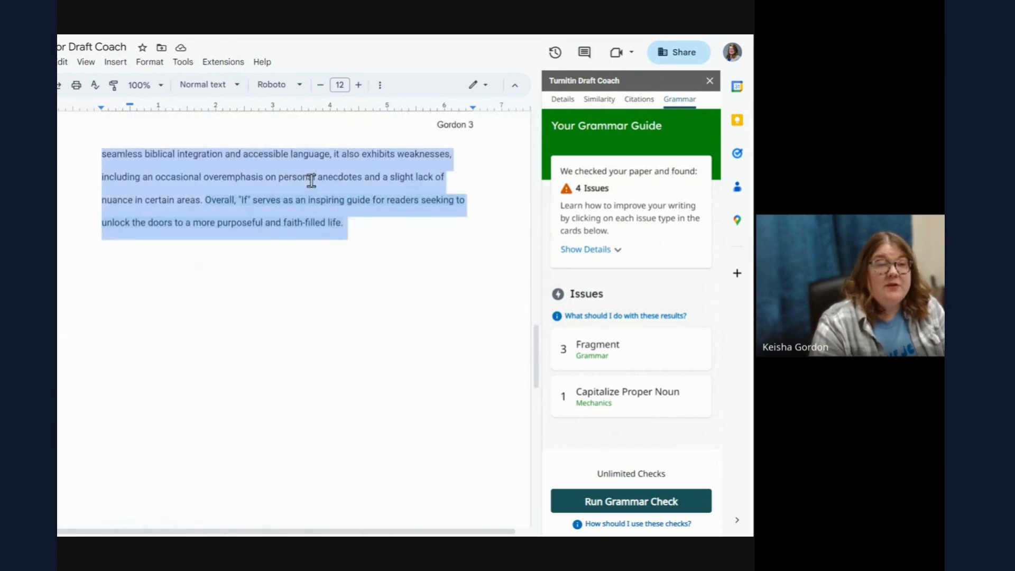
pyautogui.doubleClick(311, 179)
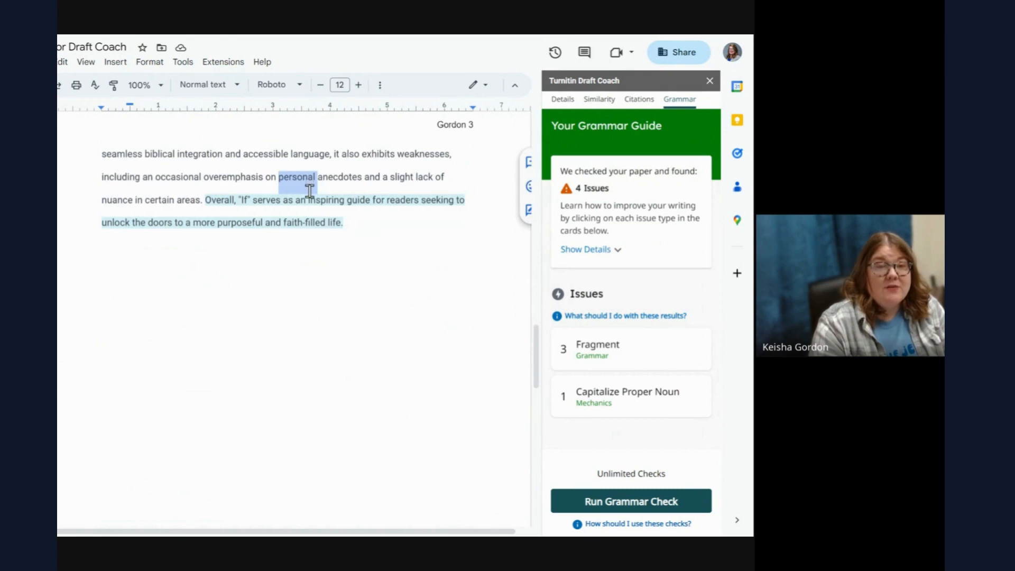
pyautogui.scroll(15, 310, 192)
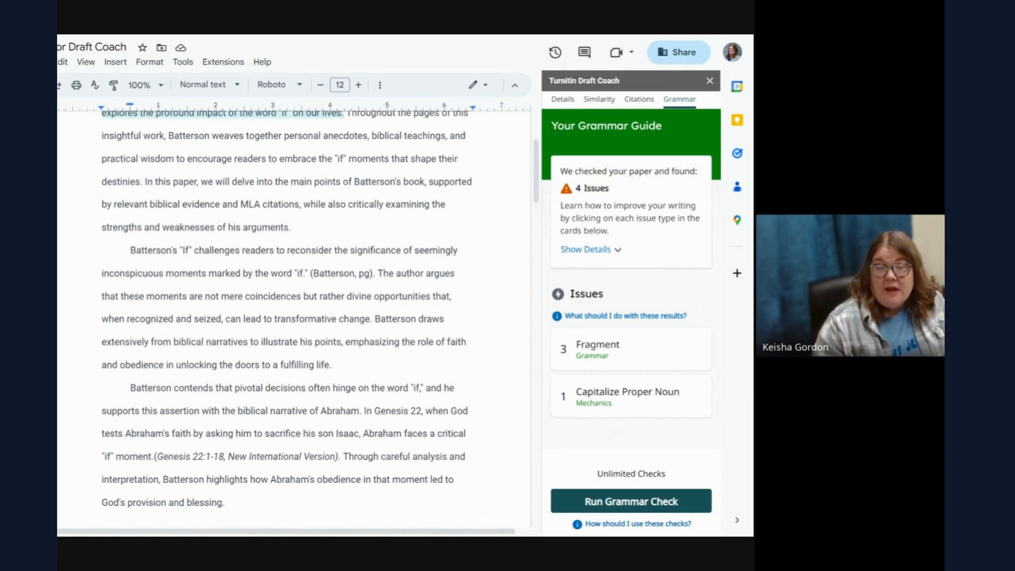
pyautogui.scroll(3, 503, 252)
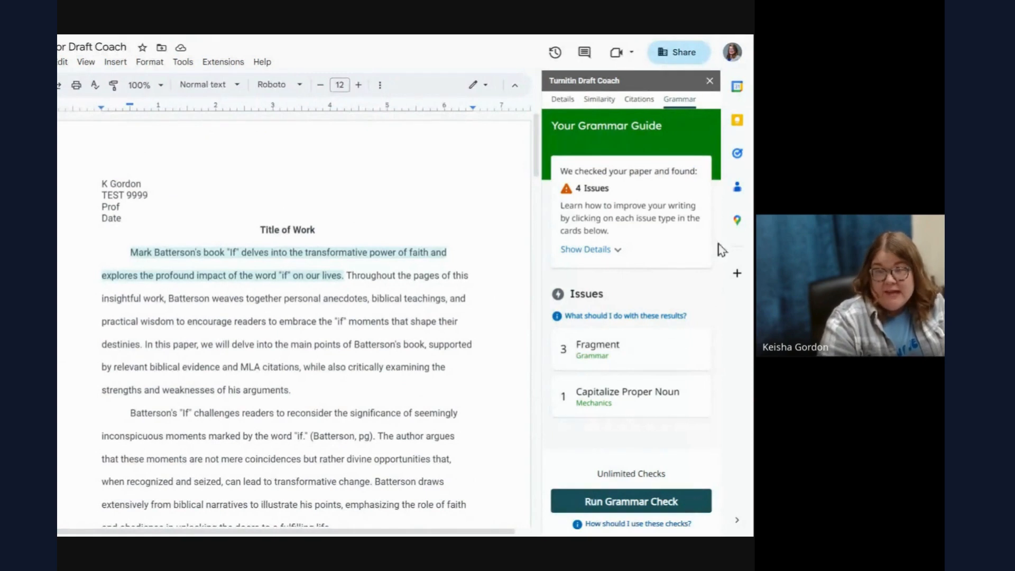